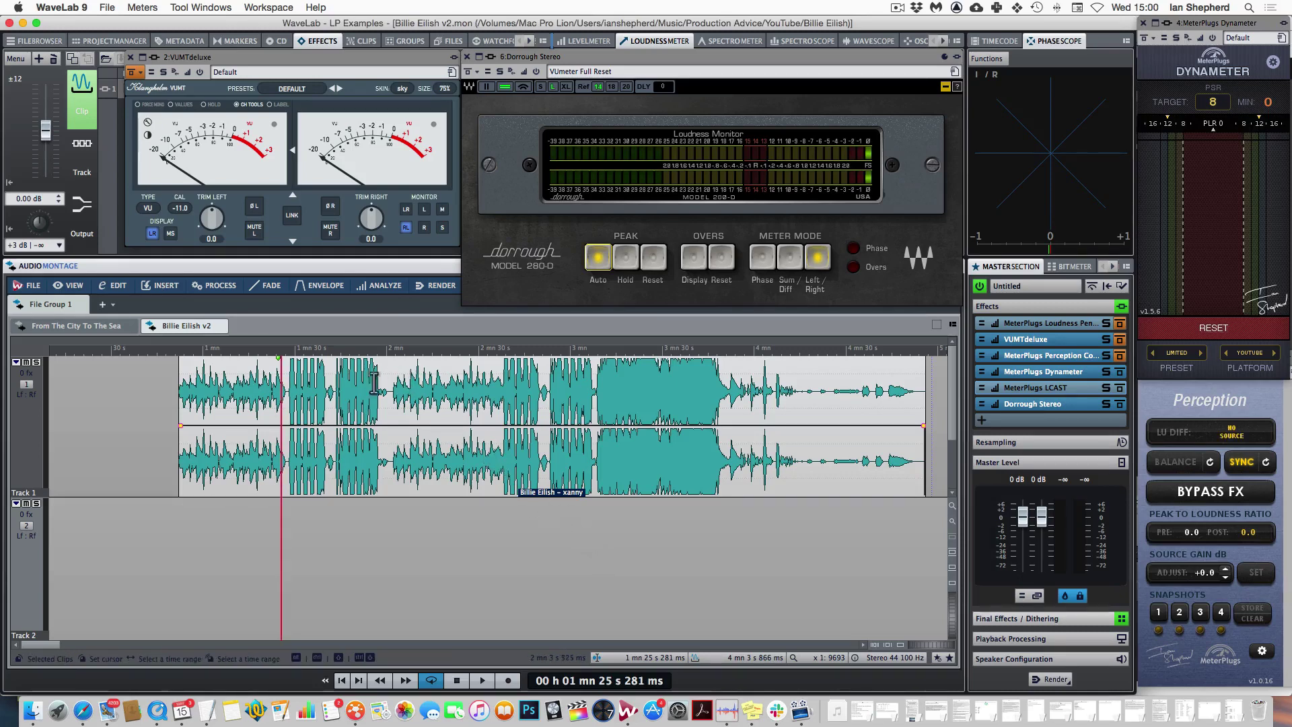
- Set the WaveLab cursor at 1:27 and play xanny to about 1:31 for metering
{"action": "left_click_drag", "start_coordinate": [288, 383], "coordinate": [178, 411]}
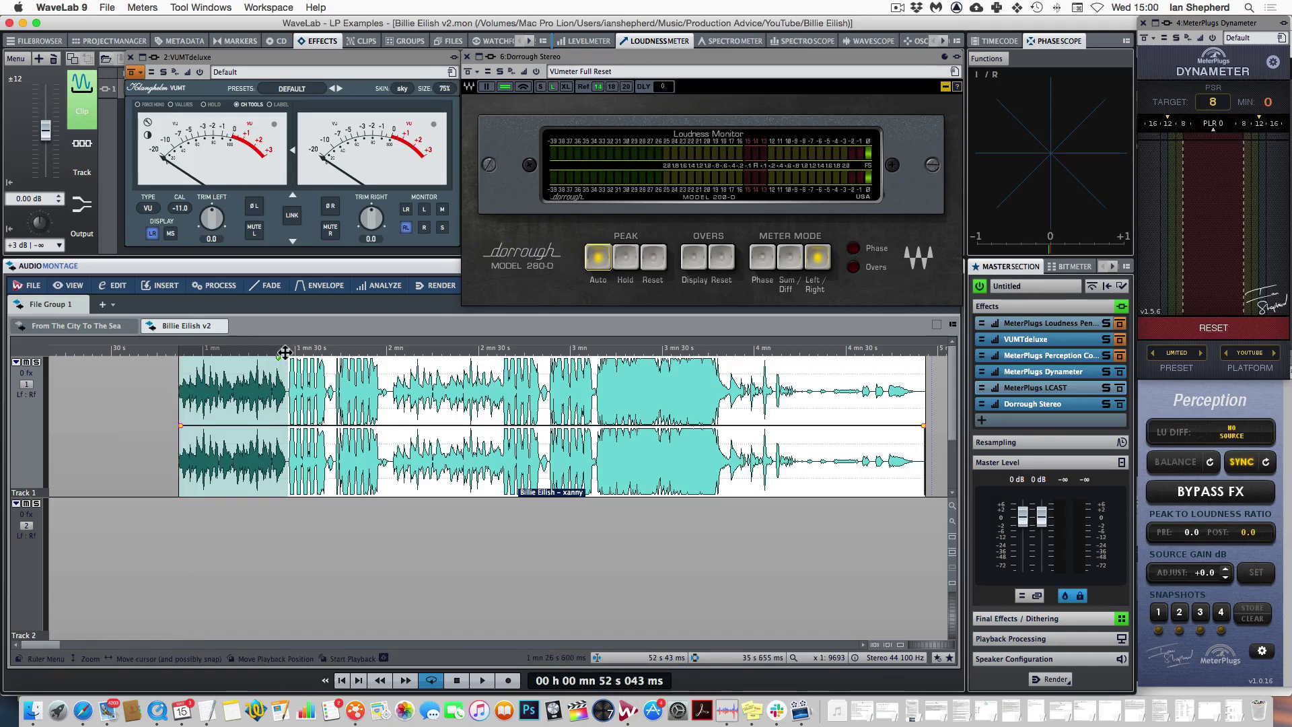
{"action": "left_click", "coordinate": [284, 352]}
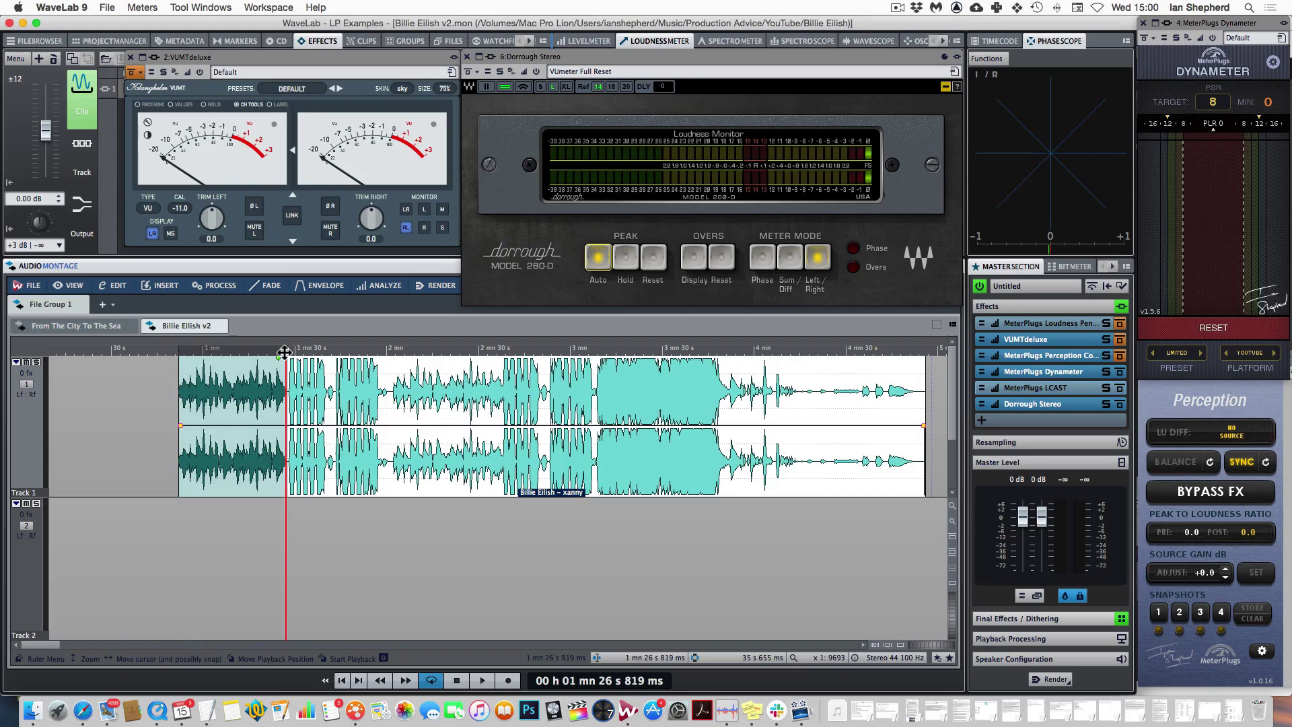
{"action": "left_click", "coordinate": [288, 558]}
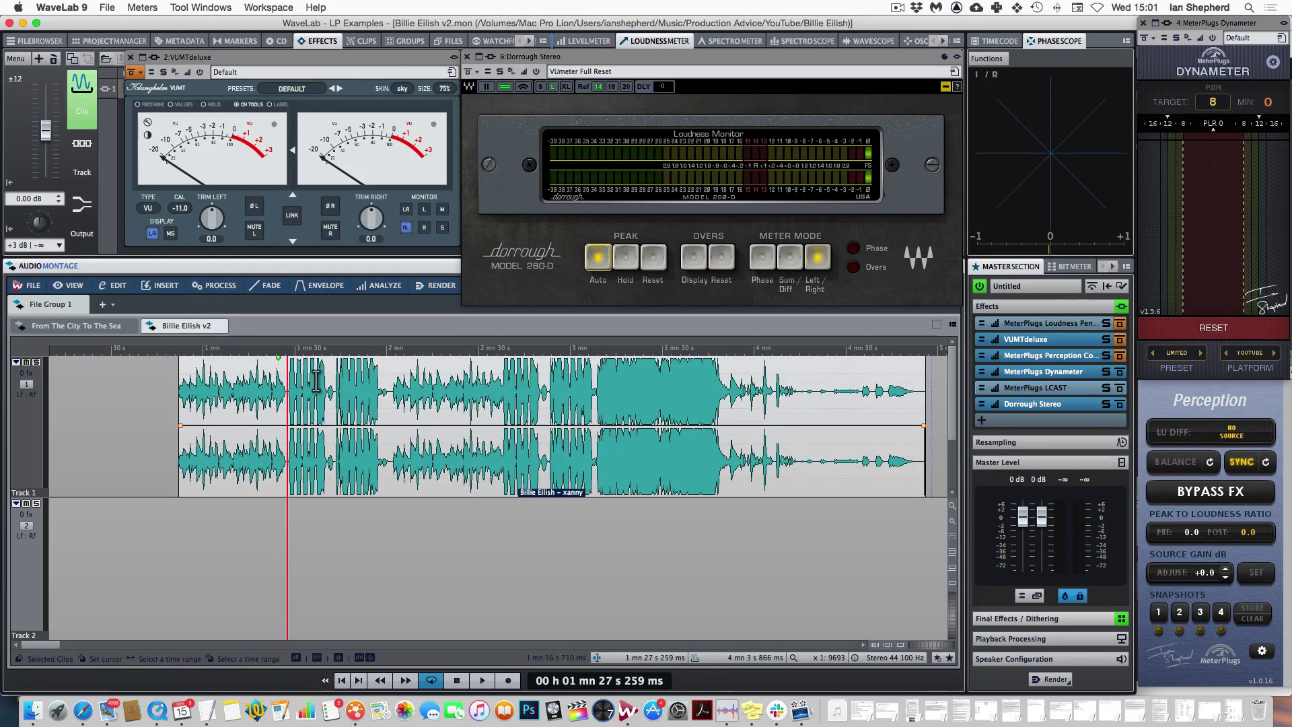
{"action": "key", "text": "space"}
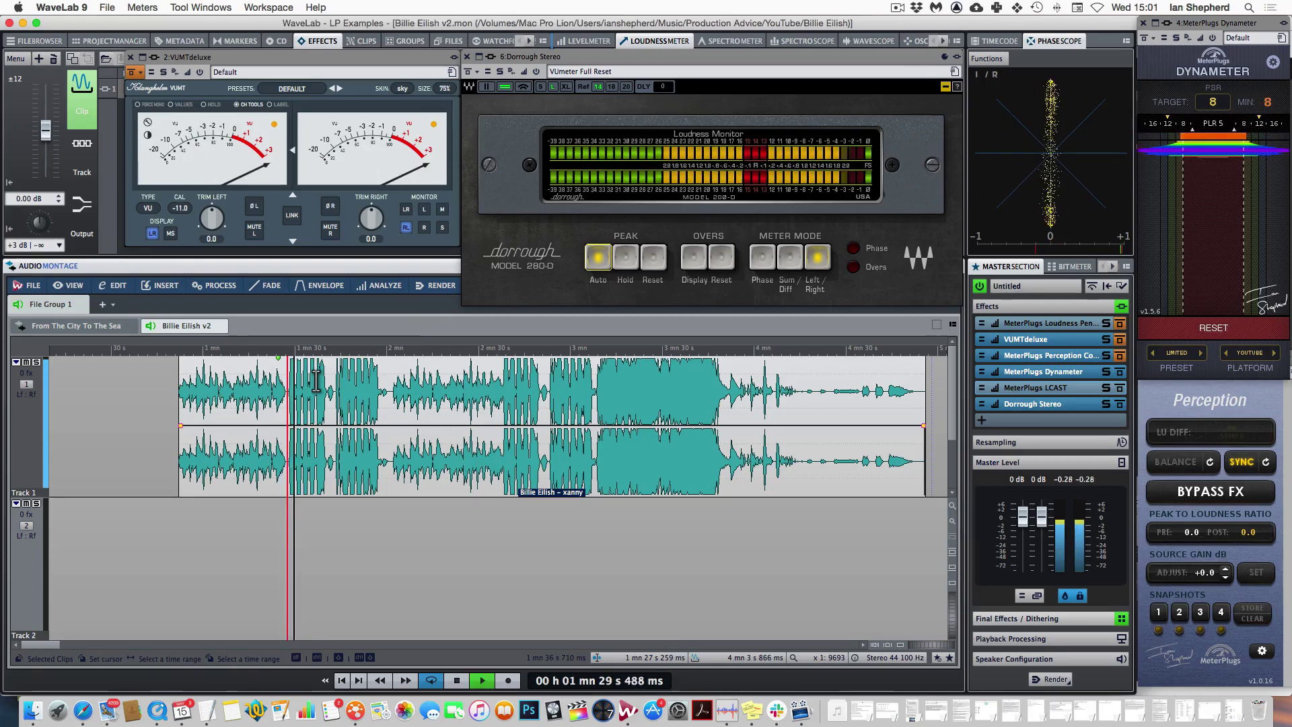
{"action": "key", "text": "space"}
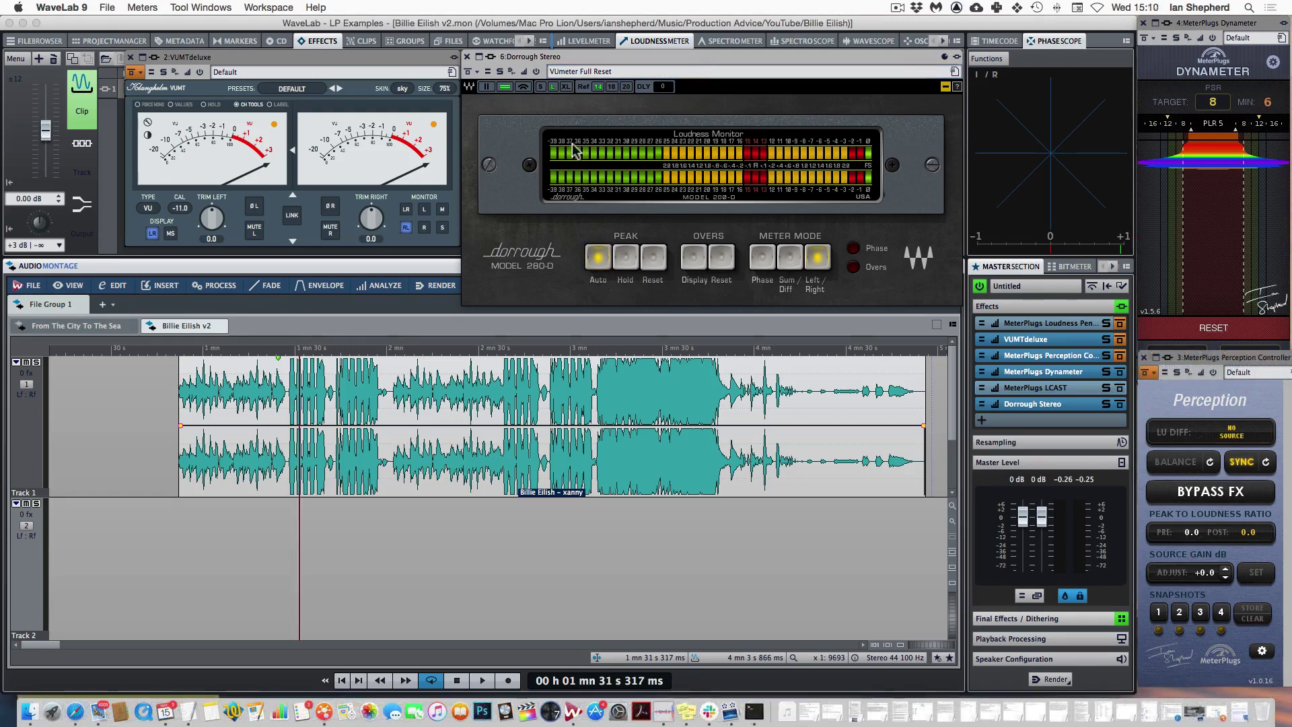
- Load Billie Eilish - xanny.wav into Loudness Penalty, scoring Spotify -2.5 and YouTube -1.1
{"action": "left_click", "coordinate": [73, 712]}
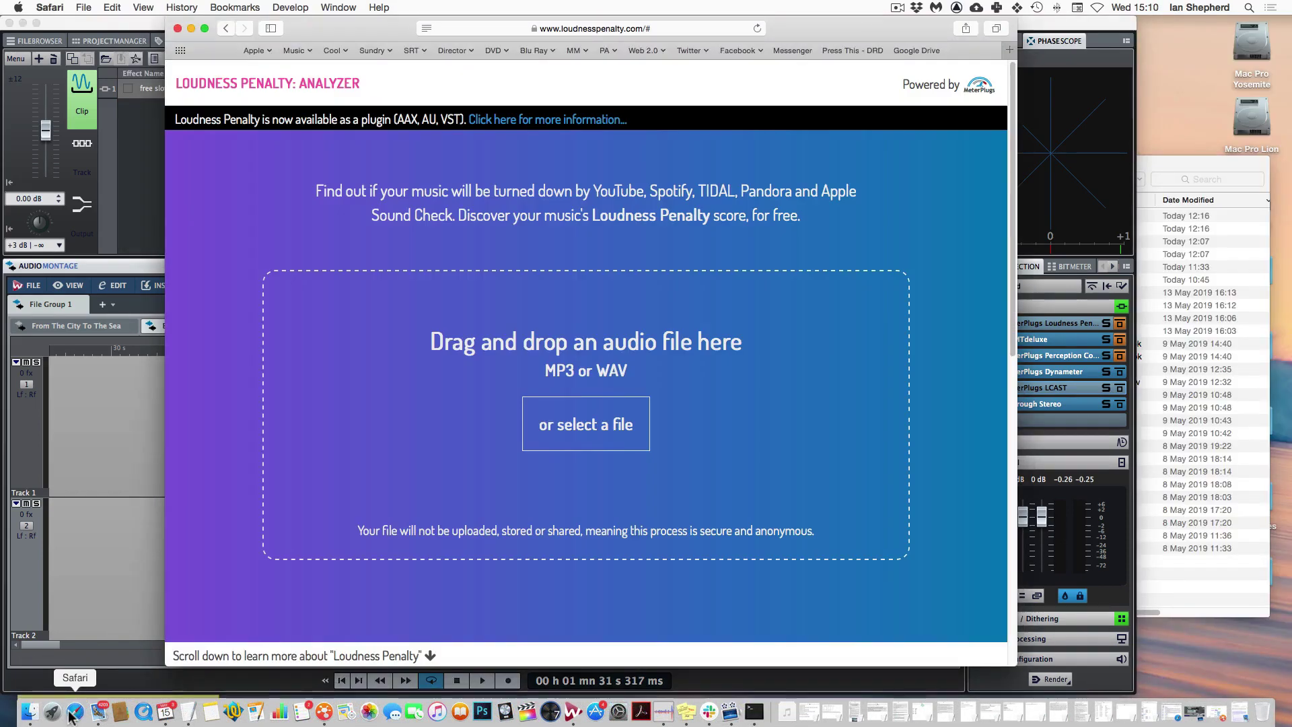
{"action": "left_click", "coordinate": [1196, 164]}
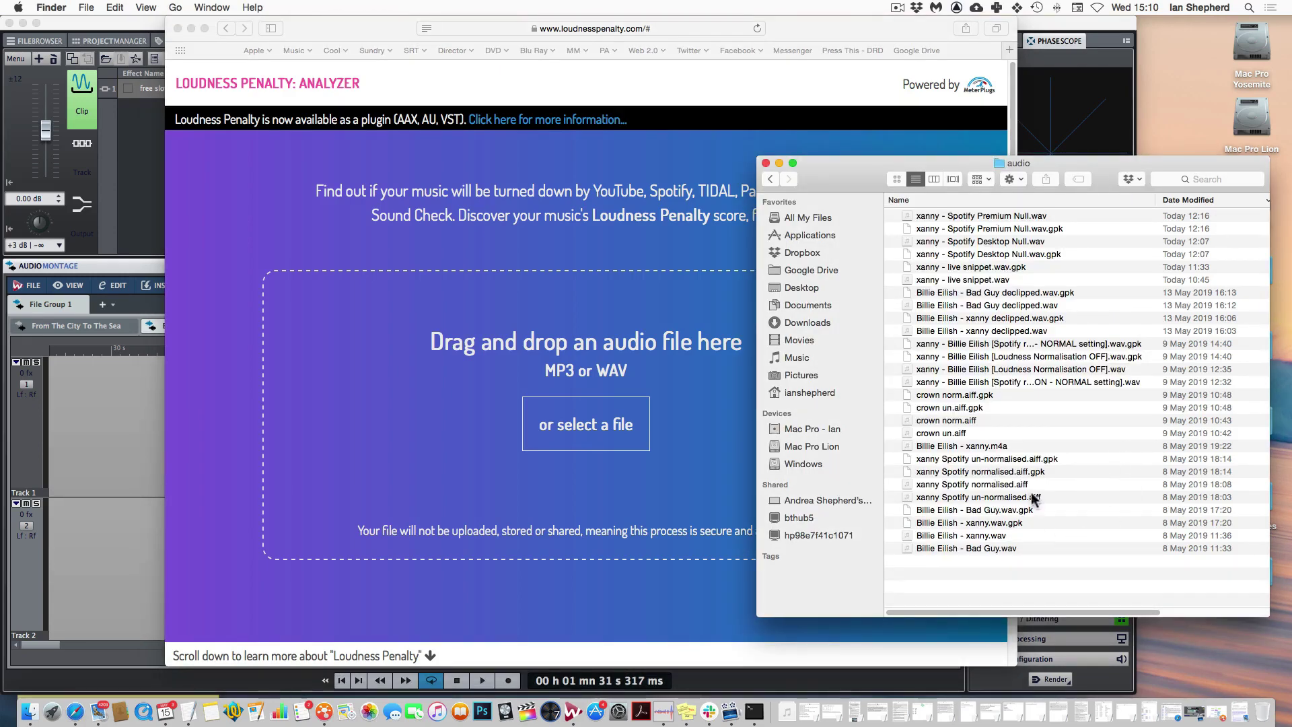
{"action": "left_click_drag", "start_coordinate": [908, 538], "coordinate": [614, 427]}
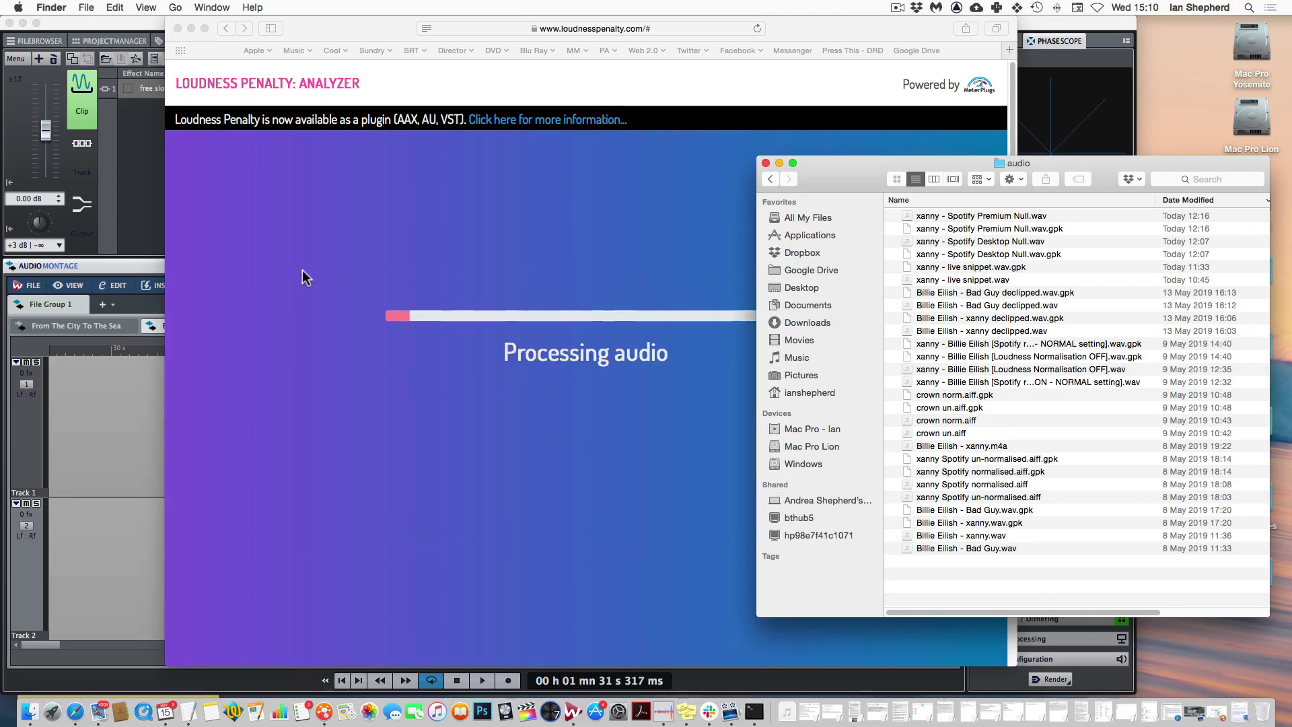
{"action": "left_click", "coordinate": [303, 278]}
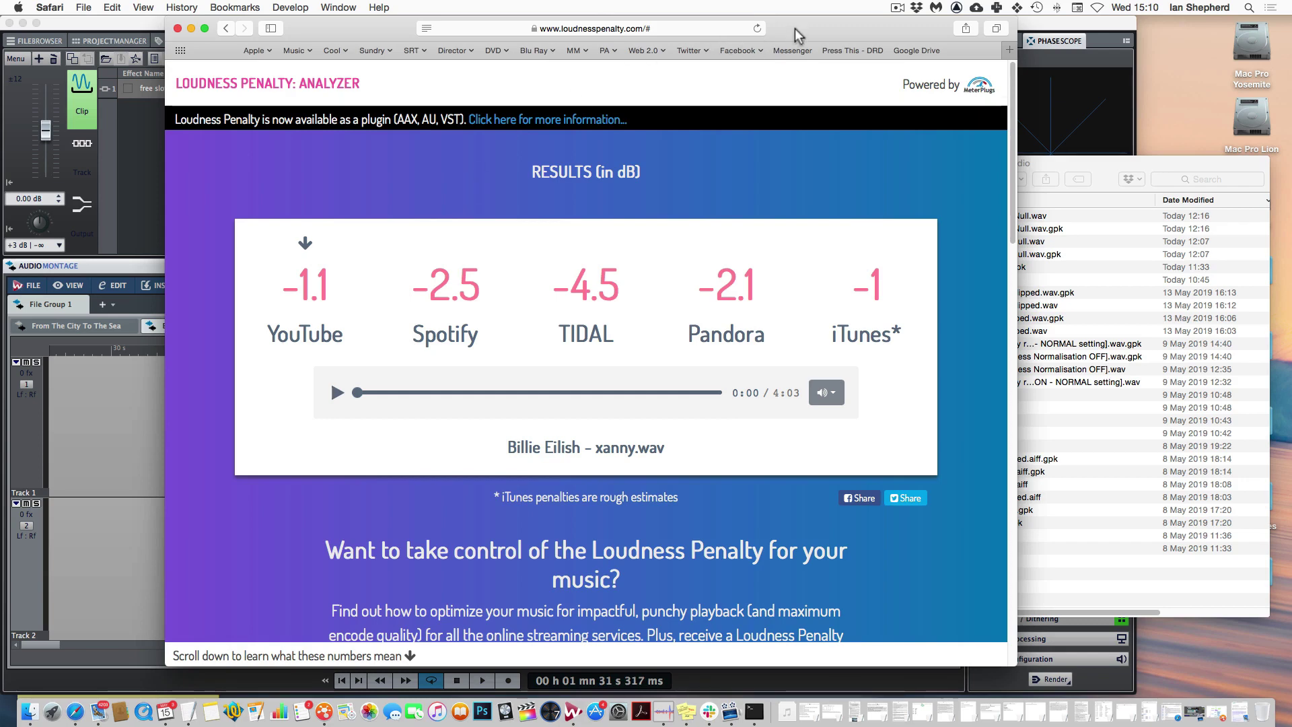
- Shift the Loudness Penalty window aside and bring the audio folder forward
{"action": "left_click_drag", "start_coordinate": [794, 29], "coordinate": [832, 28]}
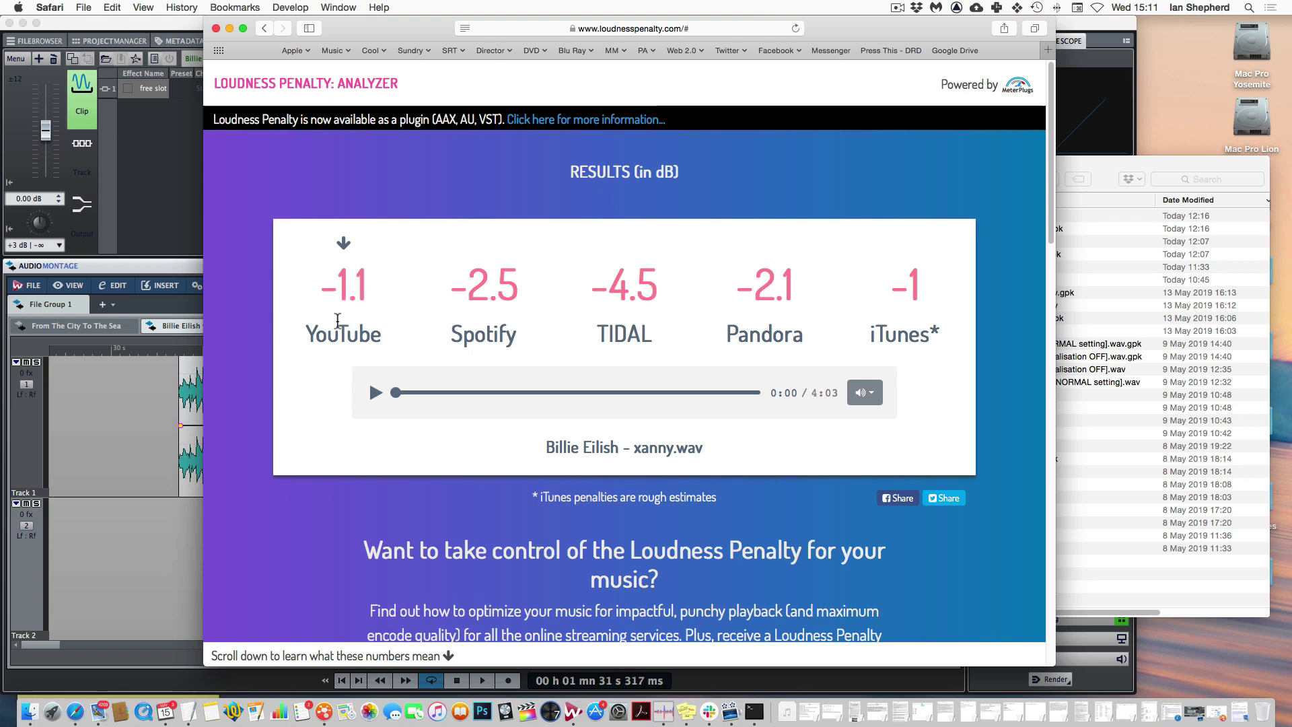
{"action": "left_click", "coordinate": [1108, 166]}
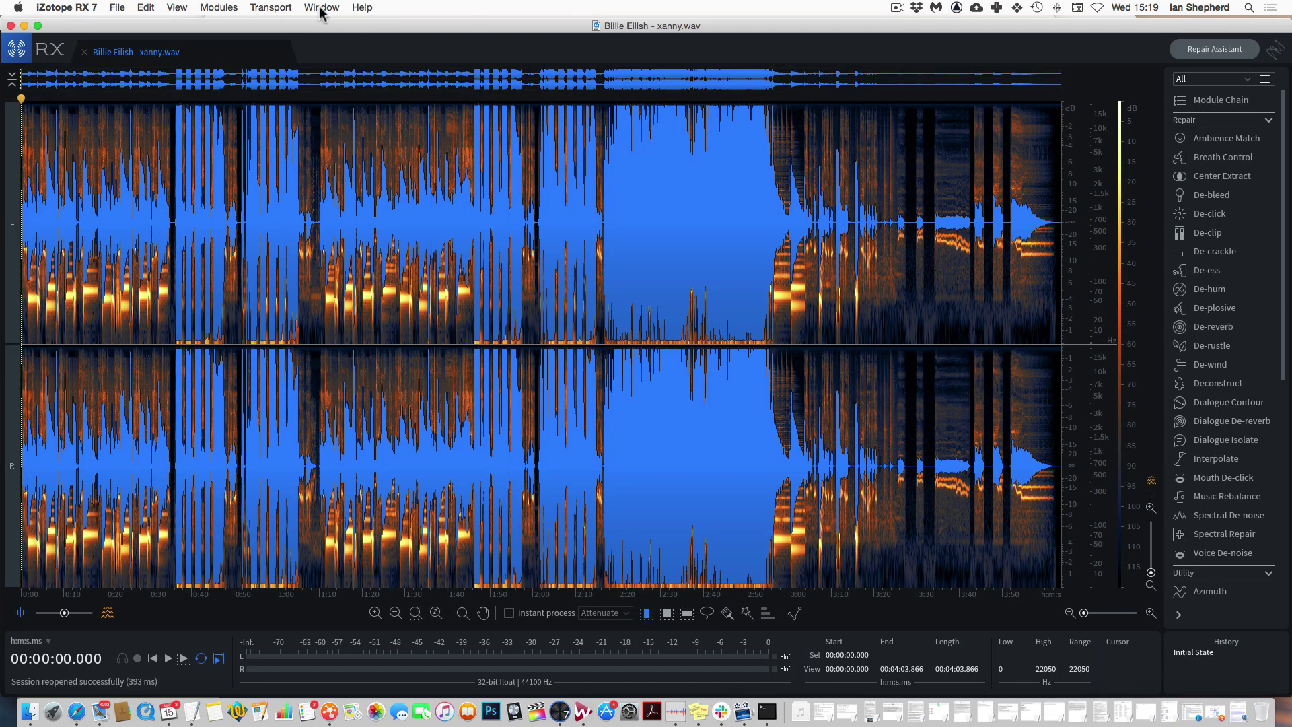
- Show xanny.wav's Waveform Statistics centred: -9.4 LUFS integrated, about -0.2 dB true peak, 18.5 LU range
{"action": "left_click", "coordinate": [321, 8]}
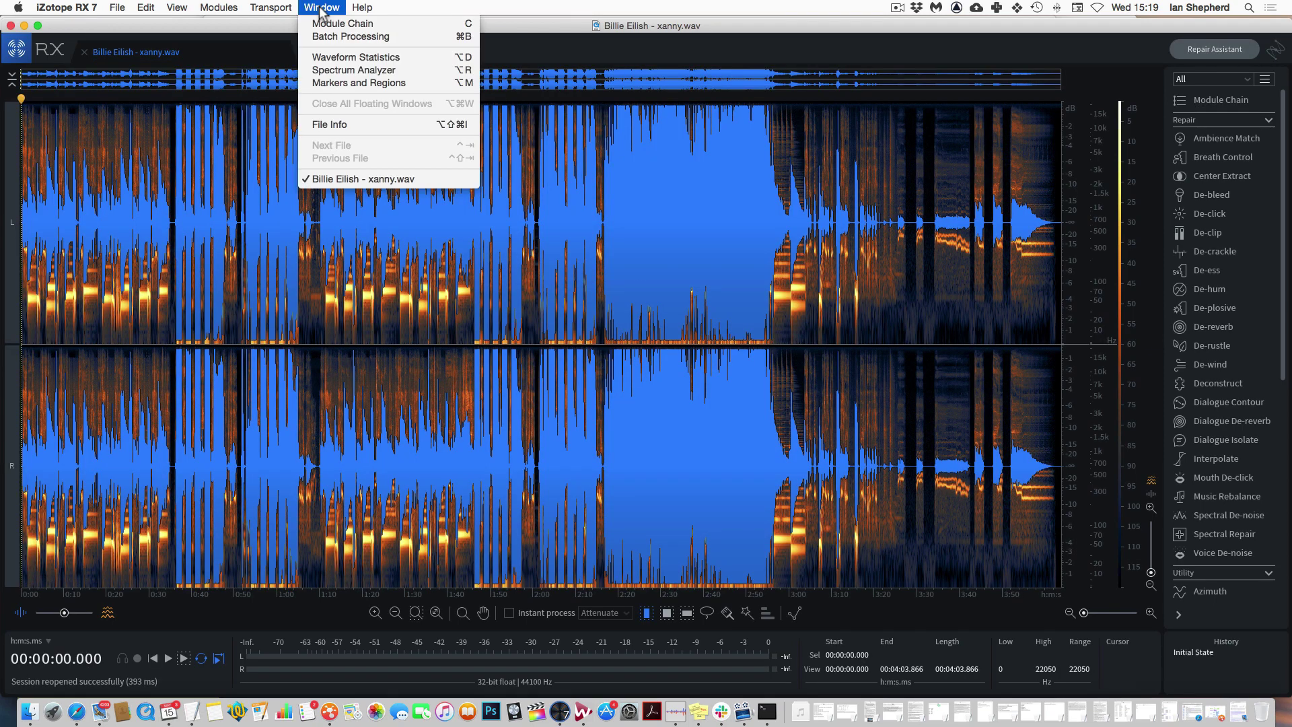
{"action": "left_click", "coordinate": [346, 57]}
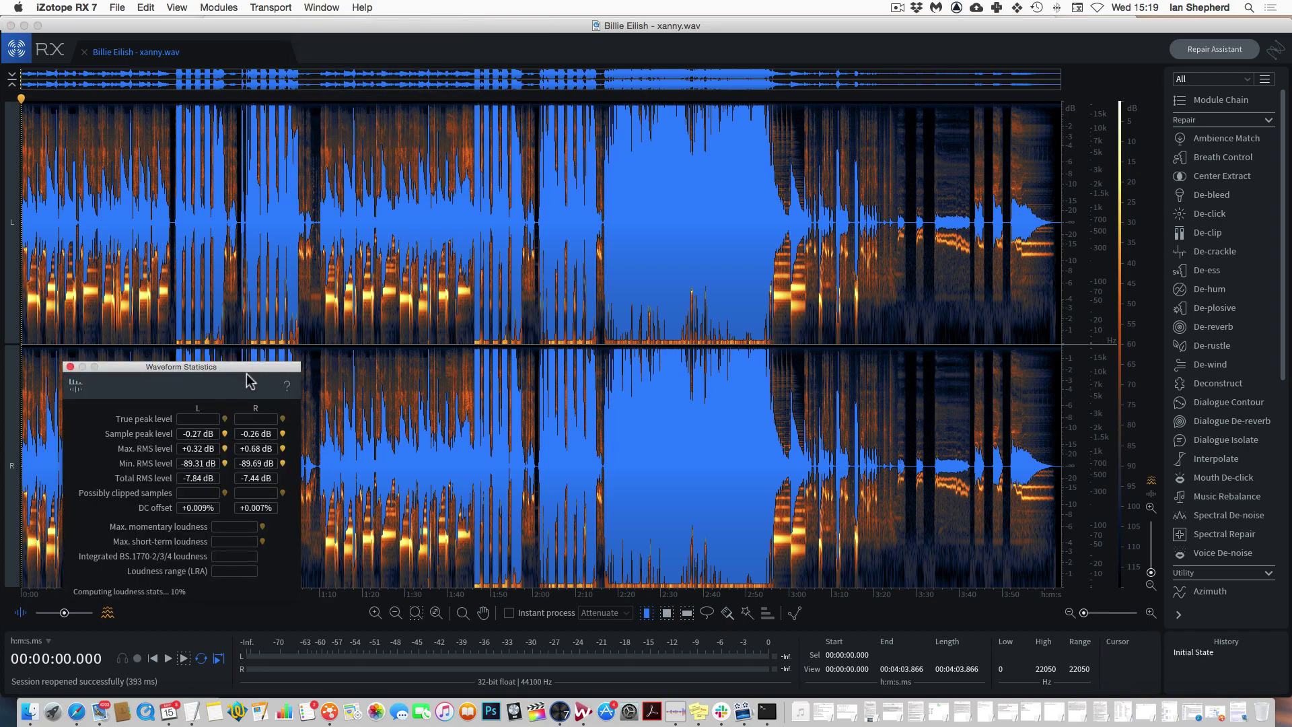
{"action": "left_click_drag", "start_coordinate": [243, 367], "coordinate": [636, 198]}
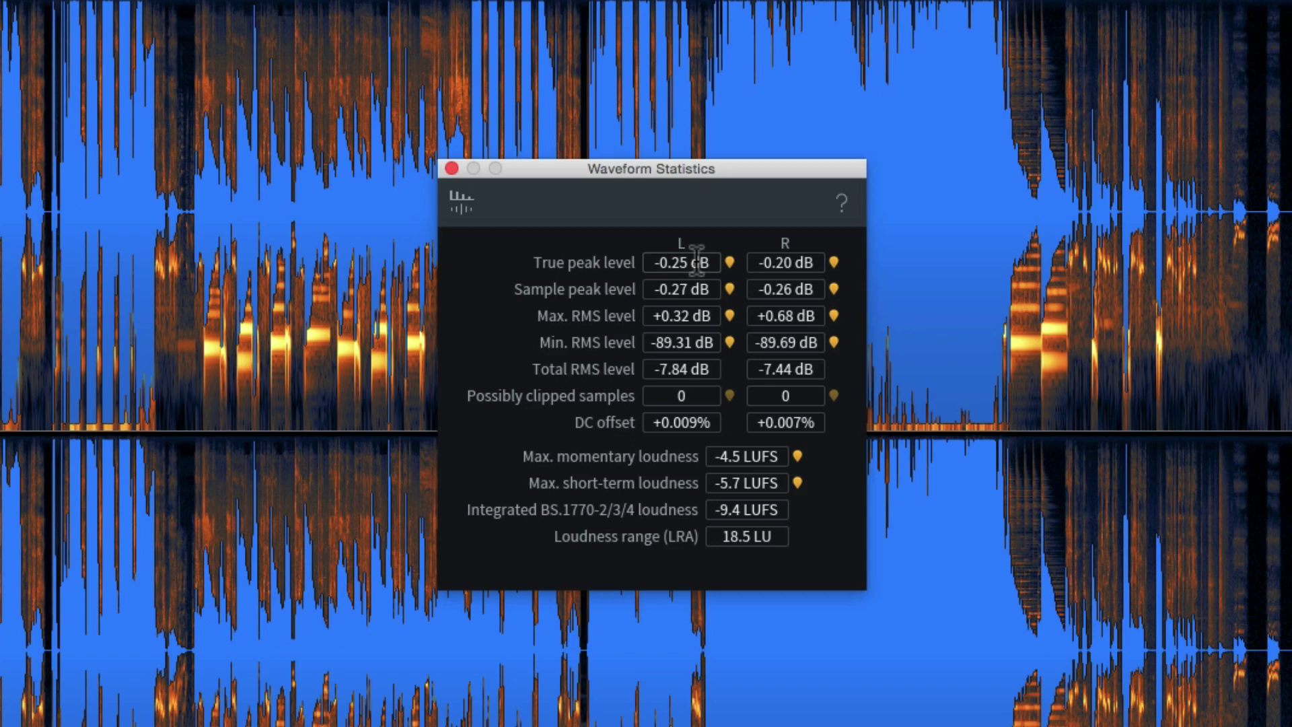
{"action": "mouse_move", "coordinate": [697, 261]}
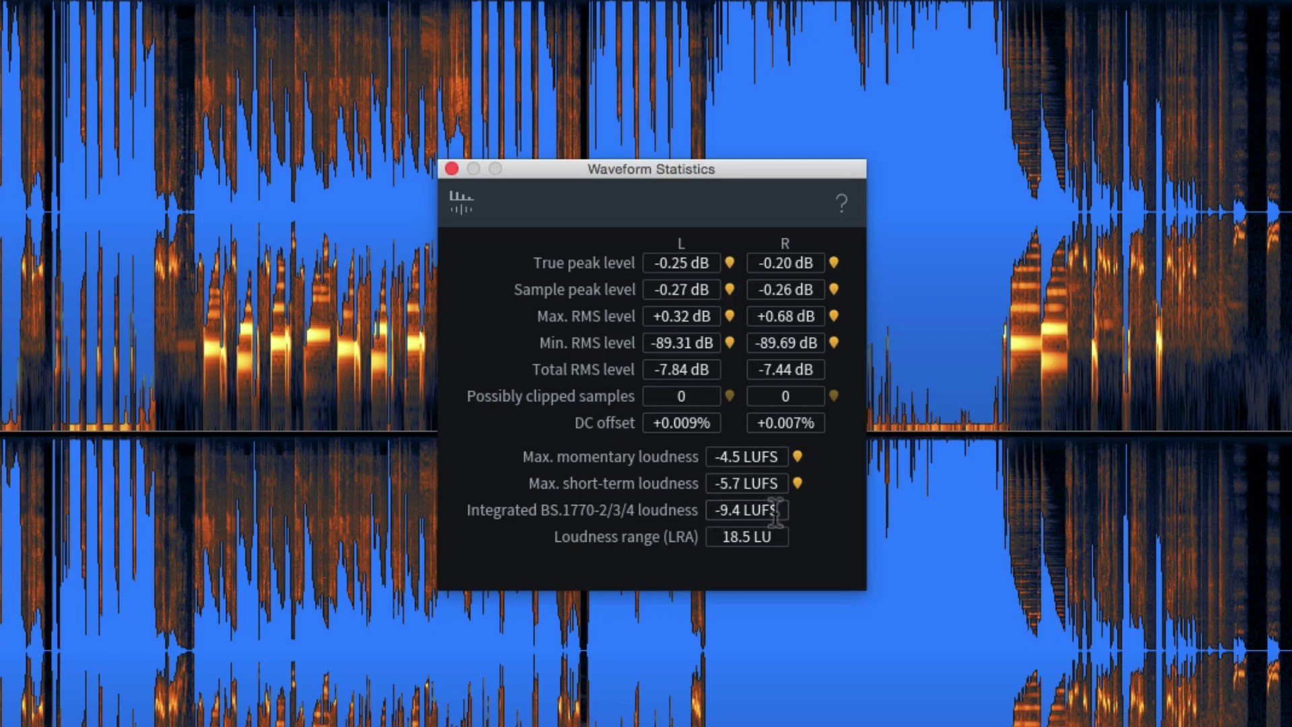
{"action": "mouse_move", "coordinate": [706, 511]}
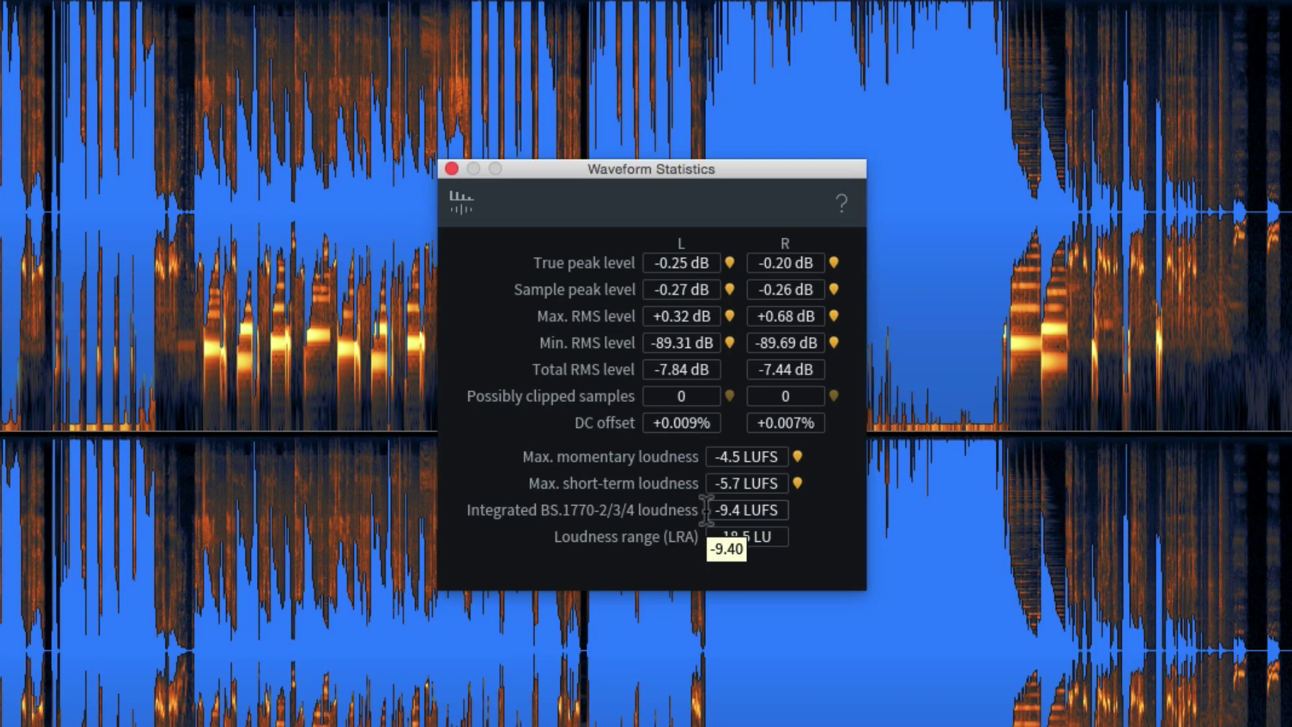
{"action": "mouse_move", "coordinate": [743, 482]}
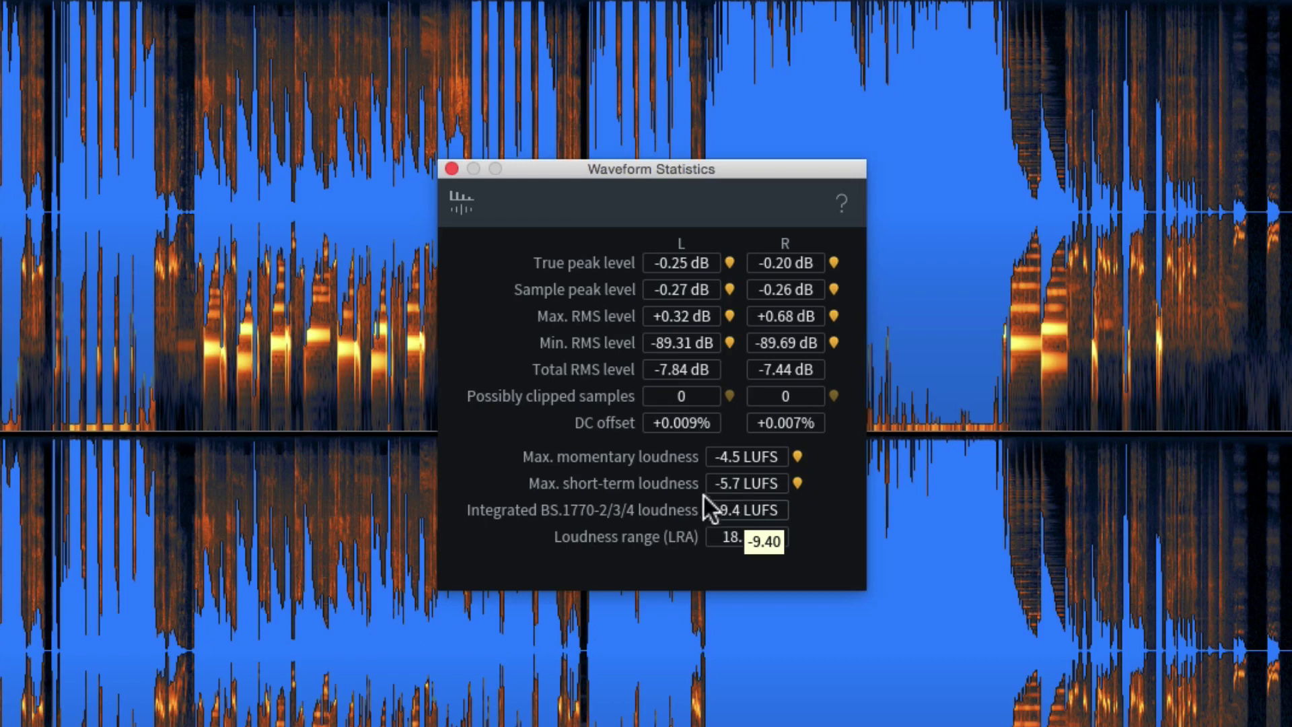
{"action": "mouse_move", "coordinate": [664, 313]}
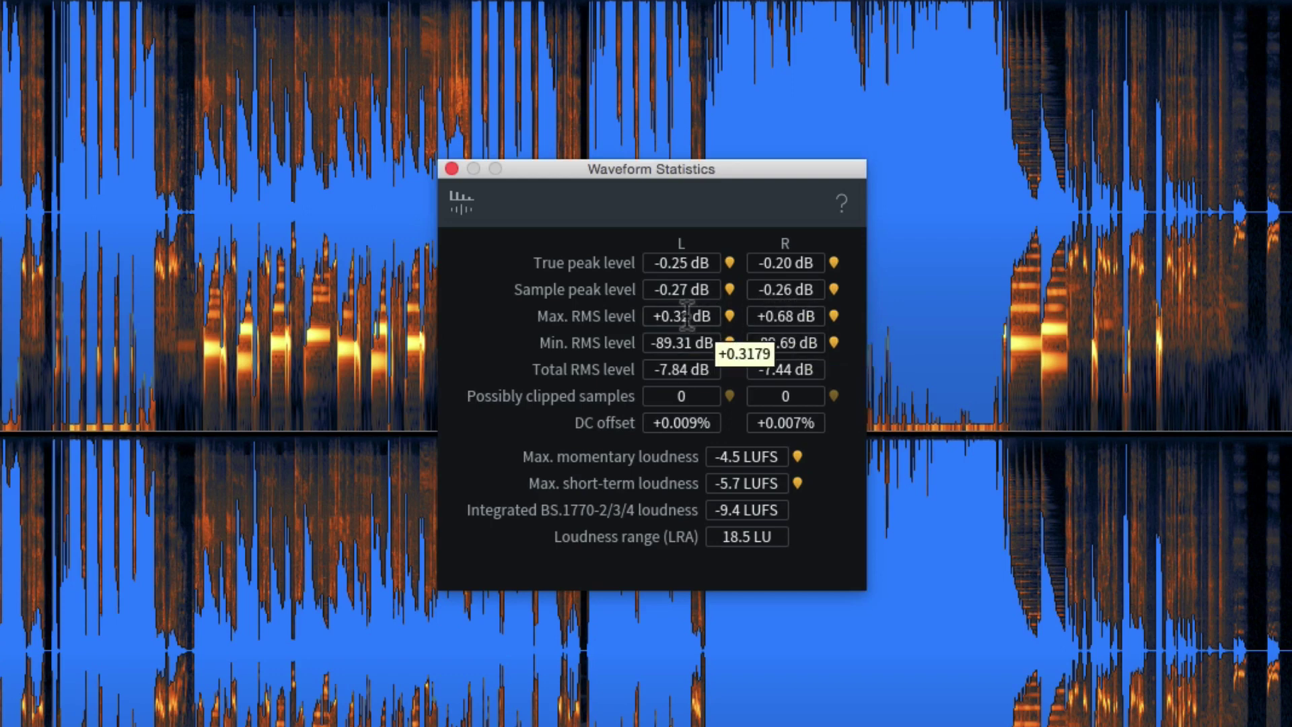
{"action": "mouse_move", "coordinate": [783, 322]}
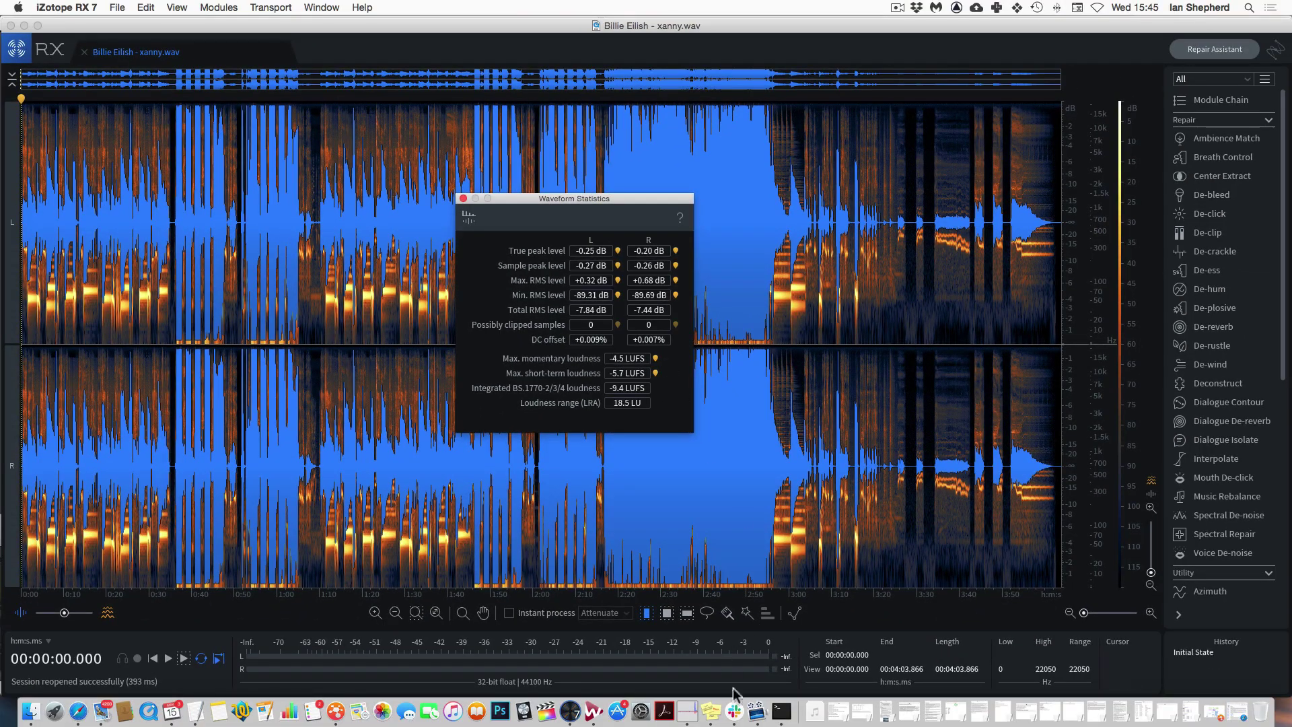
- Return to WaveLab and close the Dorrough meter to reveal -6.5 LUFS integrated loudness
{"action": "left_click", "coordinate": [592, 712]}
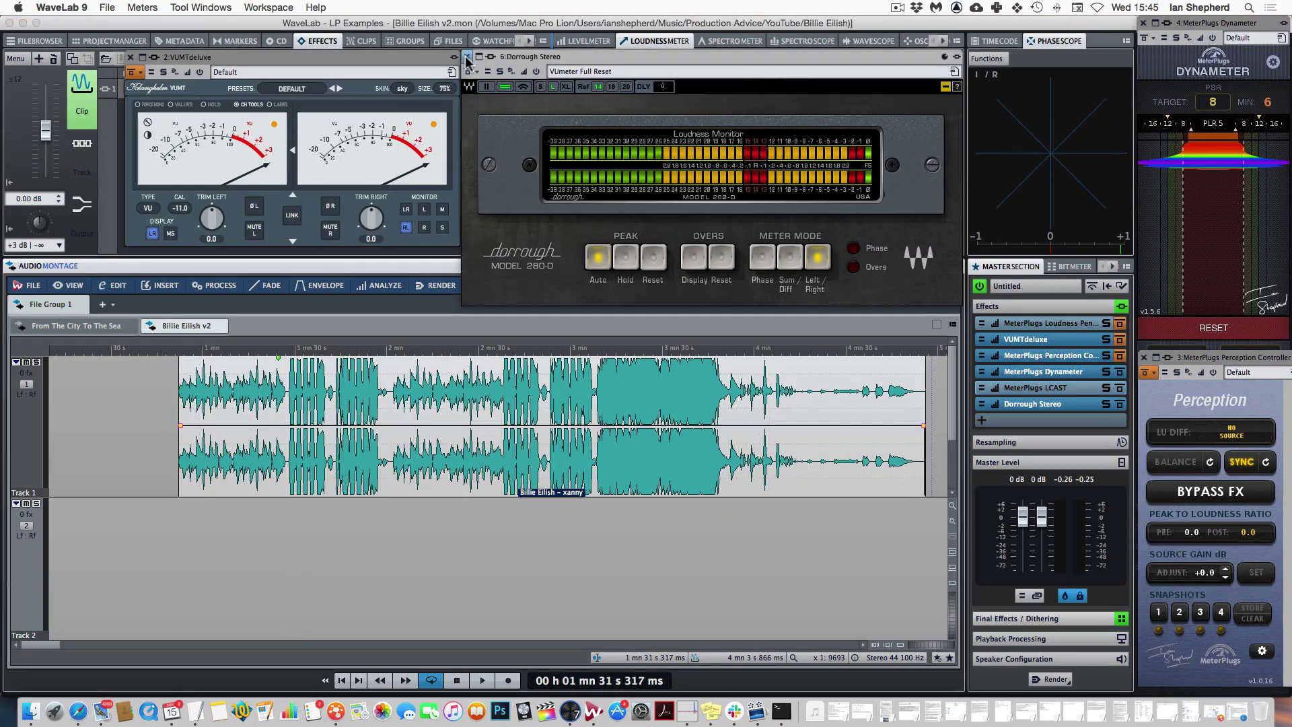
{"action": "left_click", "coordinate": [467, 57]}
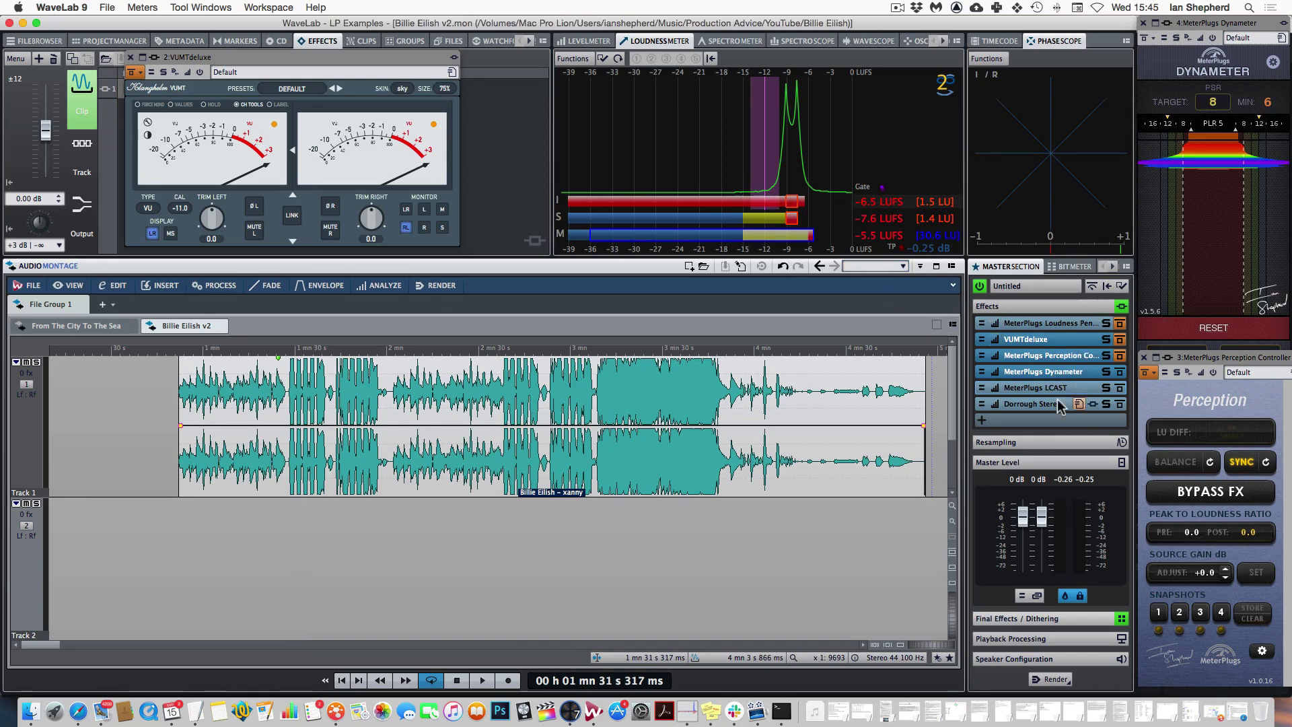
{"action": "left_click", "coordinate": [1048, 404]}
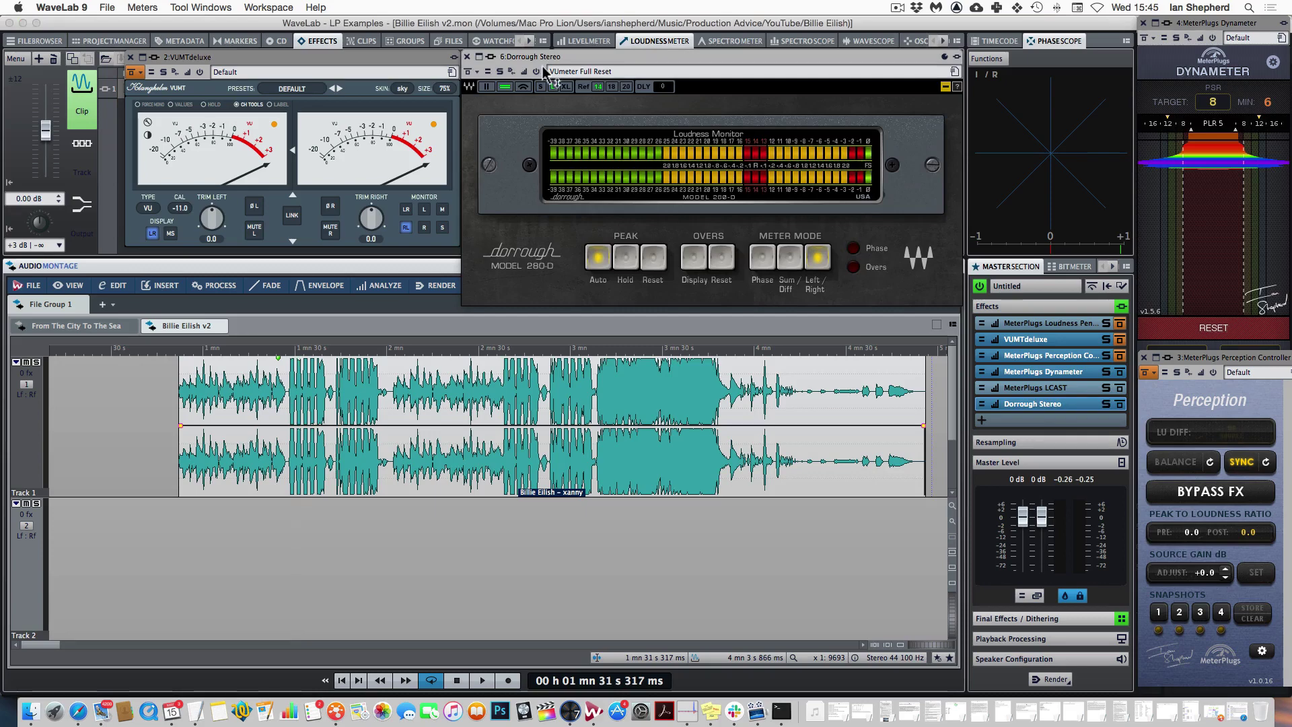
{"action": "left_click", "coordinate": [467, 56]}
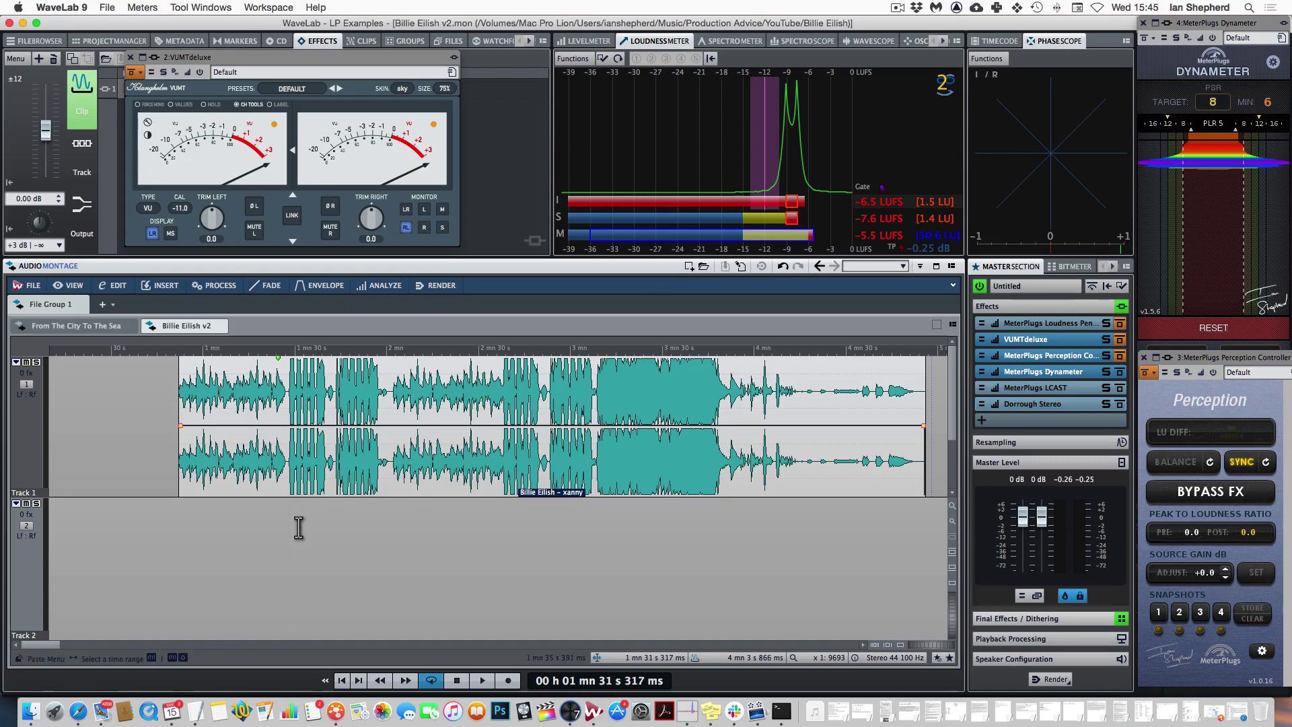
- Bring the xanny.wav Loudness Penalty scores, Spotify -2.5 dB, back in front of WaveLab
{"action": "left_click", "coordinate": [79, 712]}
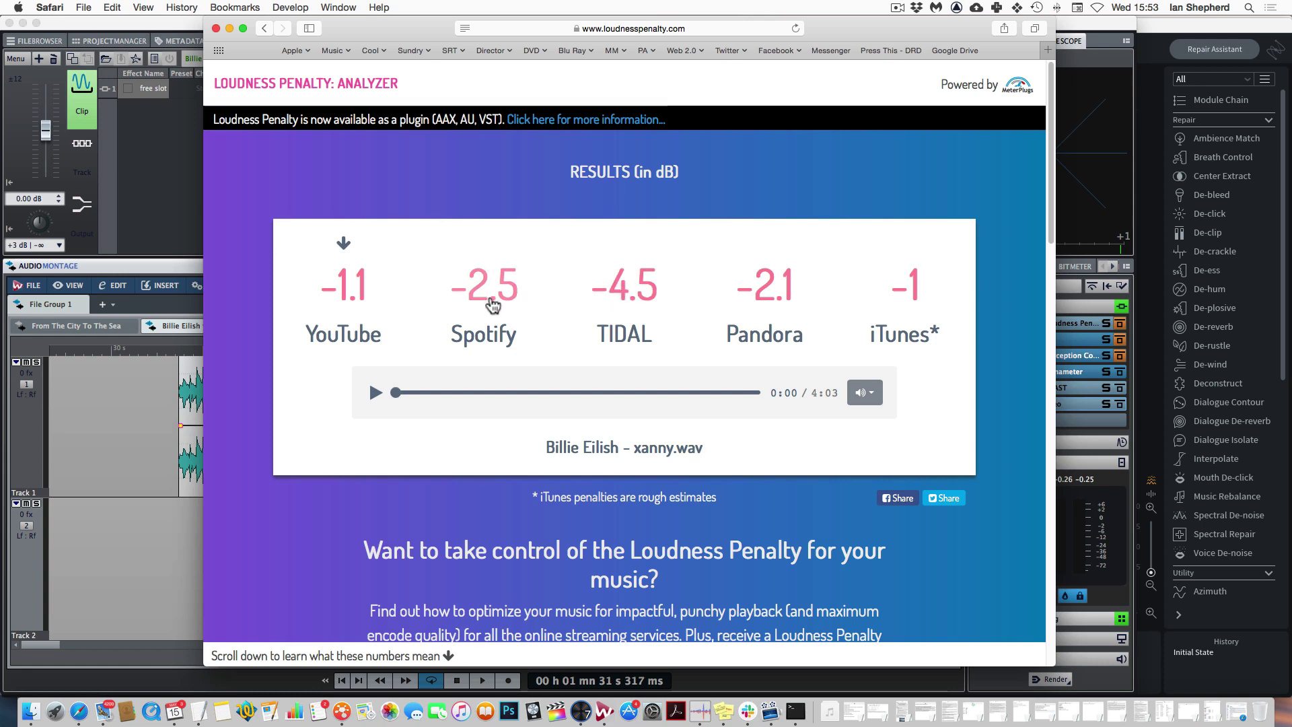
- Go back to WaveLab briefly, then to iZotope RX 7 showing xanny.wav's -9.4 LUFS statistics
{"action": "left_click", "coordinate": [162, 22]}
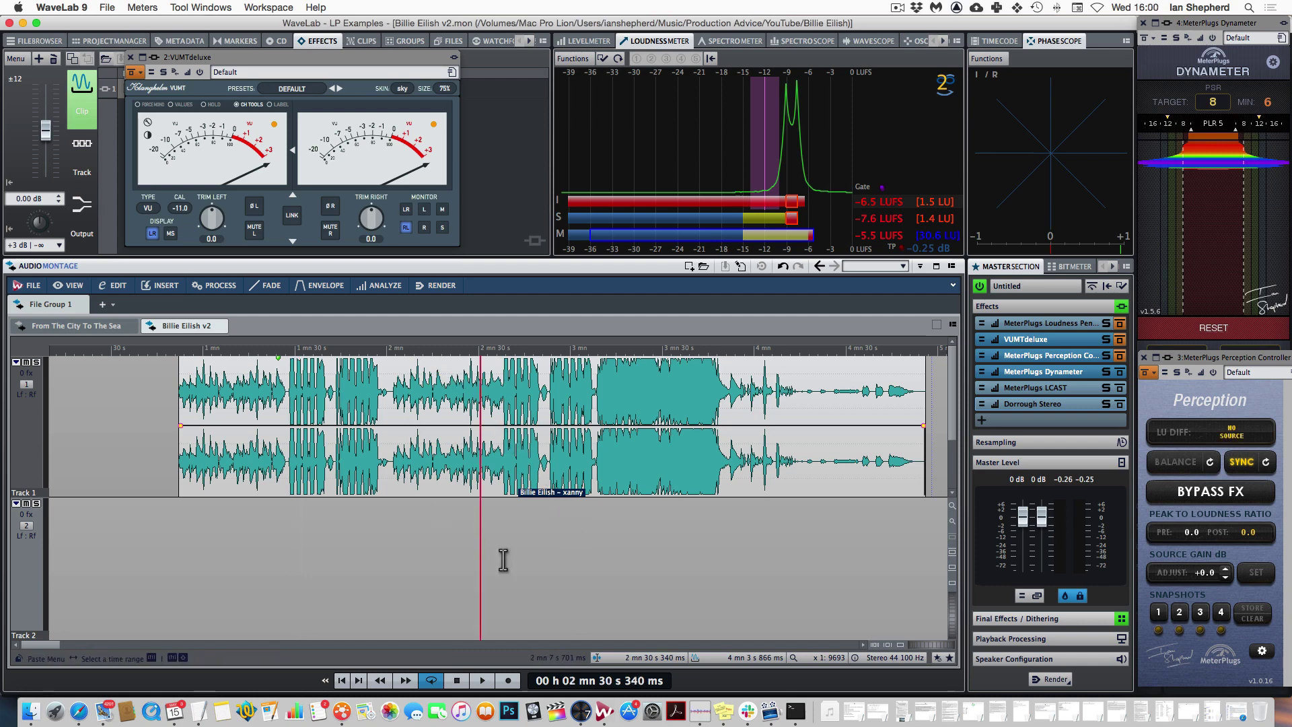
{"action": "left_click", "coordinate": [581, 711]}
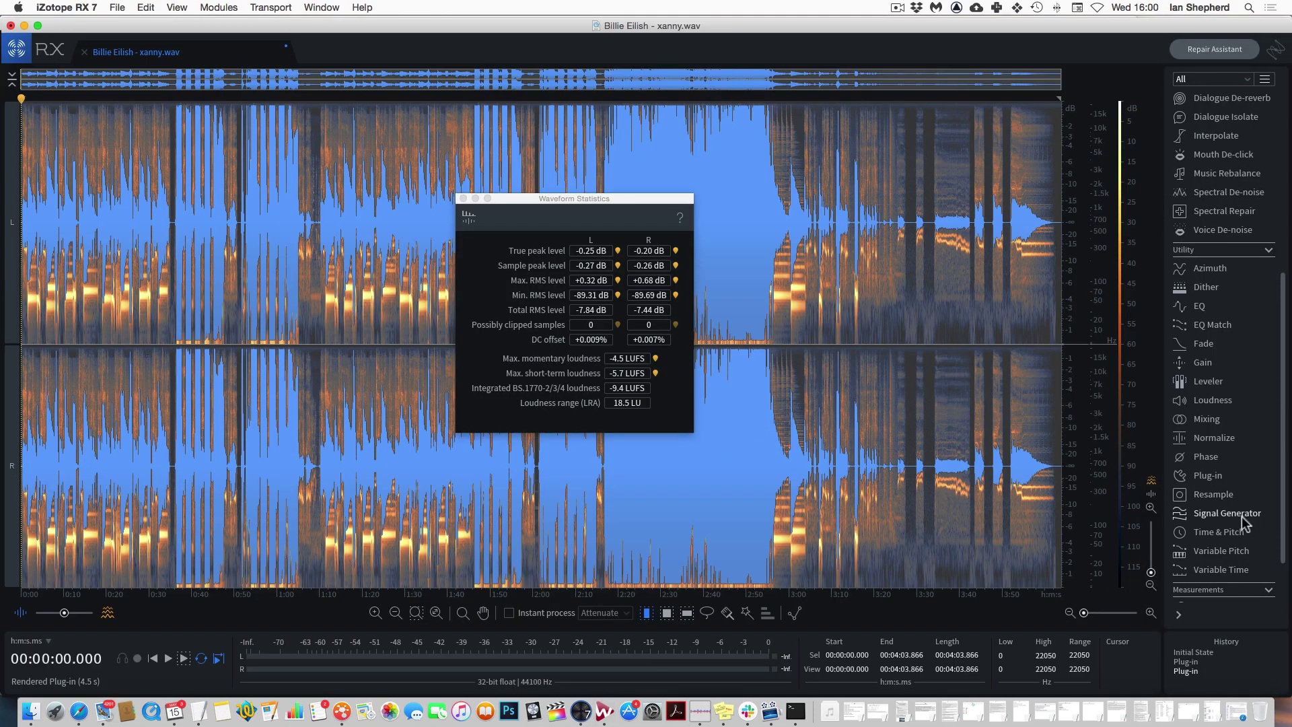
- Render MeterPlugs LCAST over xanny.wav, measuring -9.5 LUFS integrated and 18.6 LU range
{"action": "left_click", "coordinate": [1208, 475]}
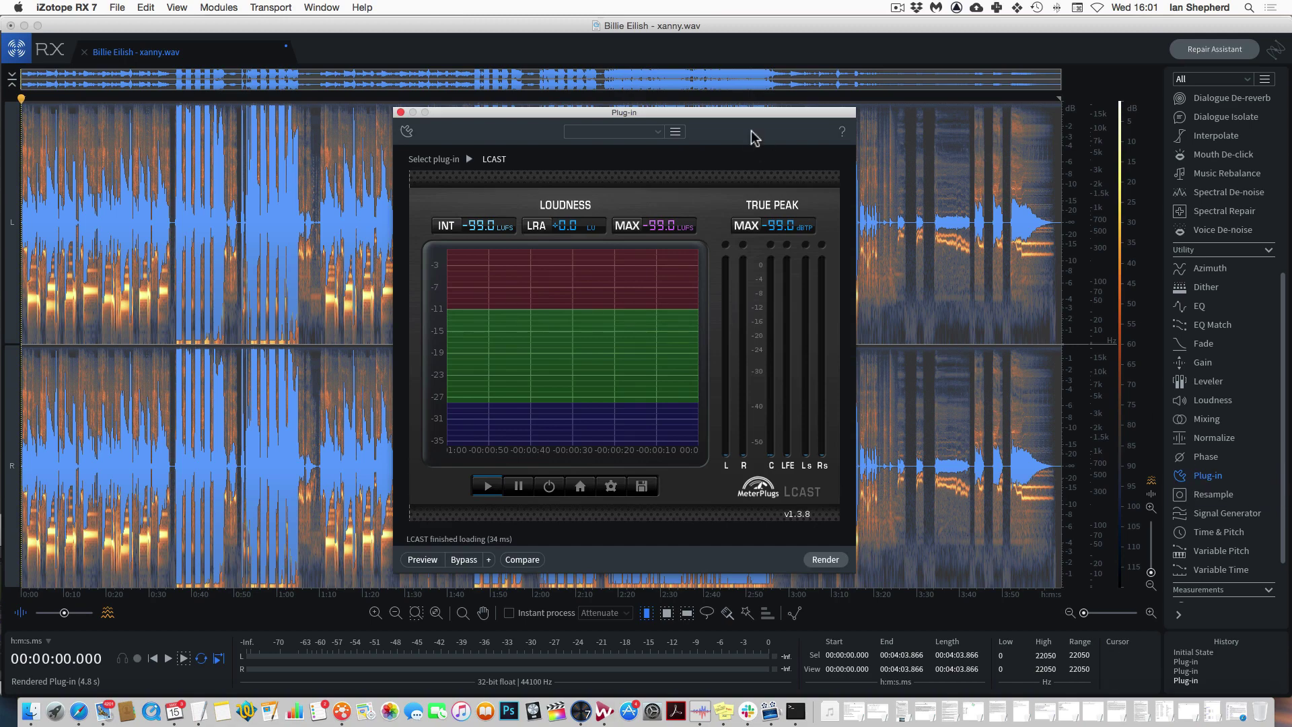
{"action": "left_click", "coordinate": [825, 559]}
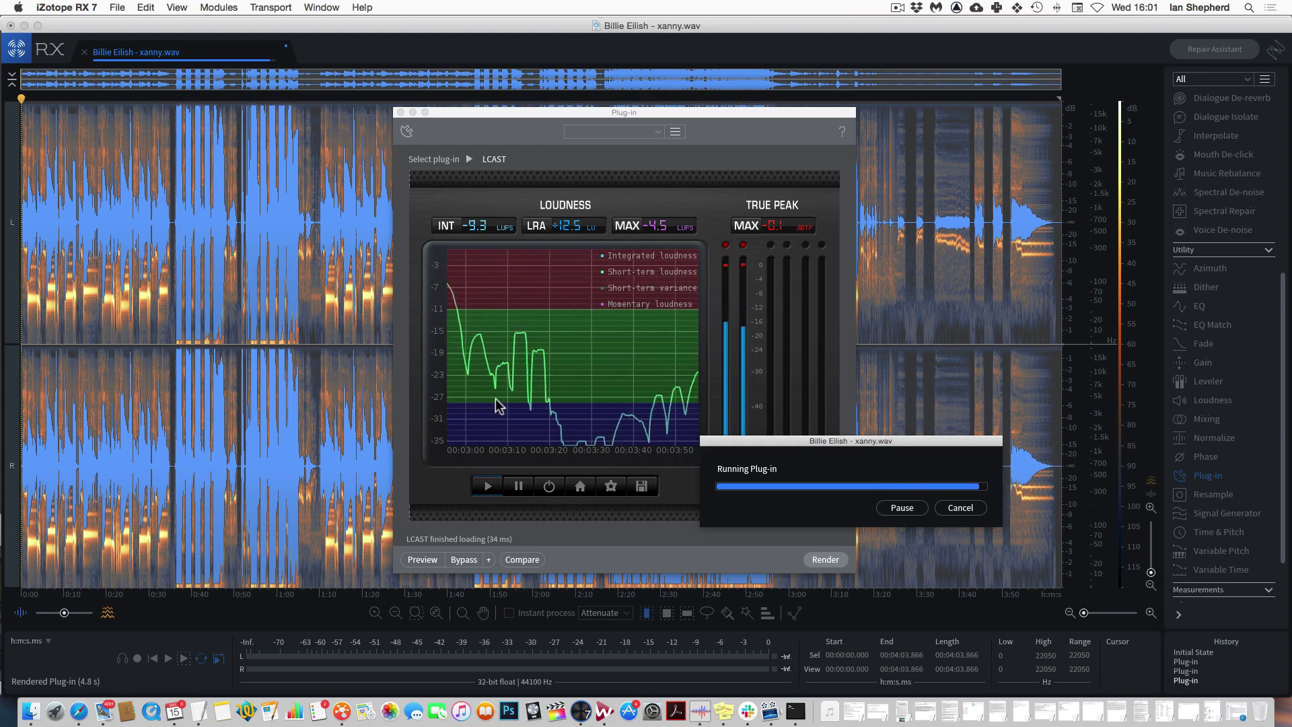
{"action": "scroll", "coordinate": [562, 409], "scroll_direction": "down", "scroll_amount": 5}
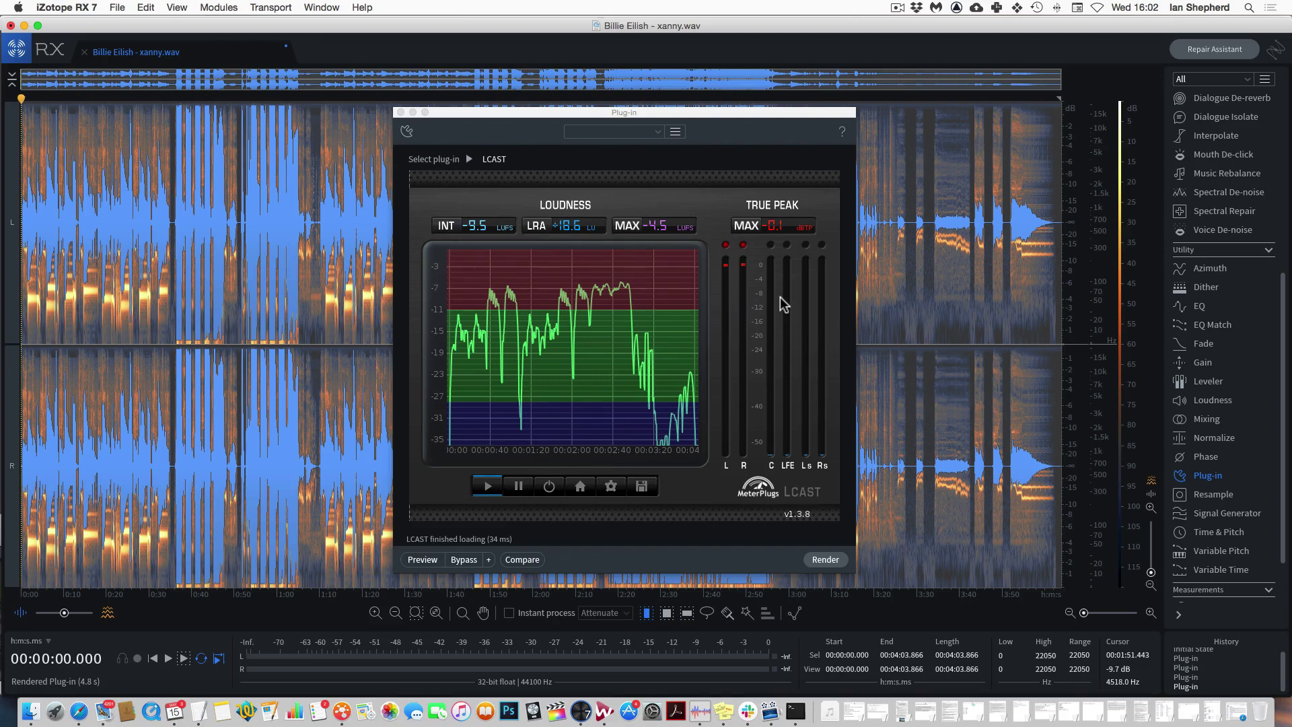
- Check the Spotify -2.5 and TIDAL -4.5 dB penalties, then return to the WaveLab montage
{"action": "left_click", "coordinate": [79, 713]}
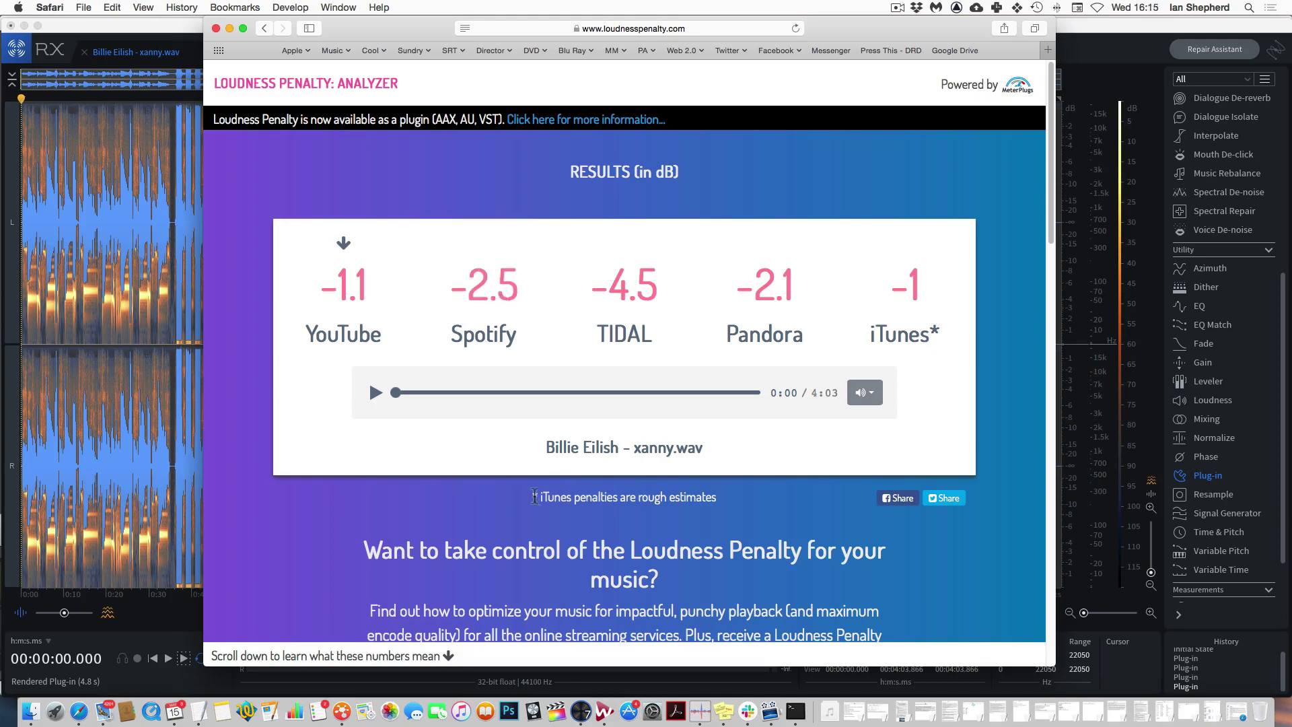
{"action": "left_click", "coordinate": [580, 703]}
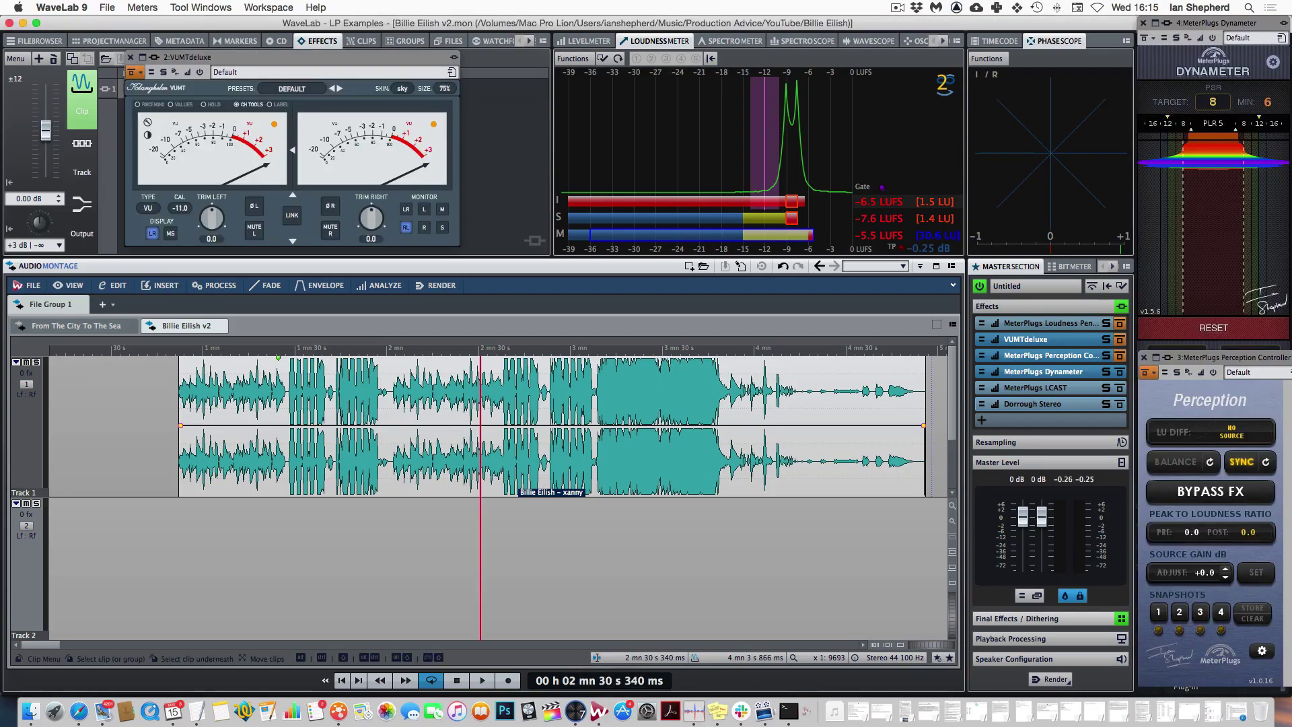
{"action": "left_click", "coordinate": [610, 351]}
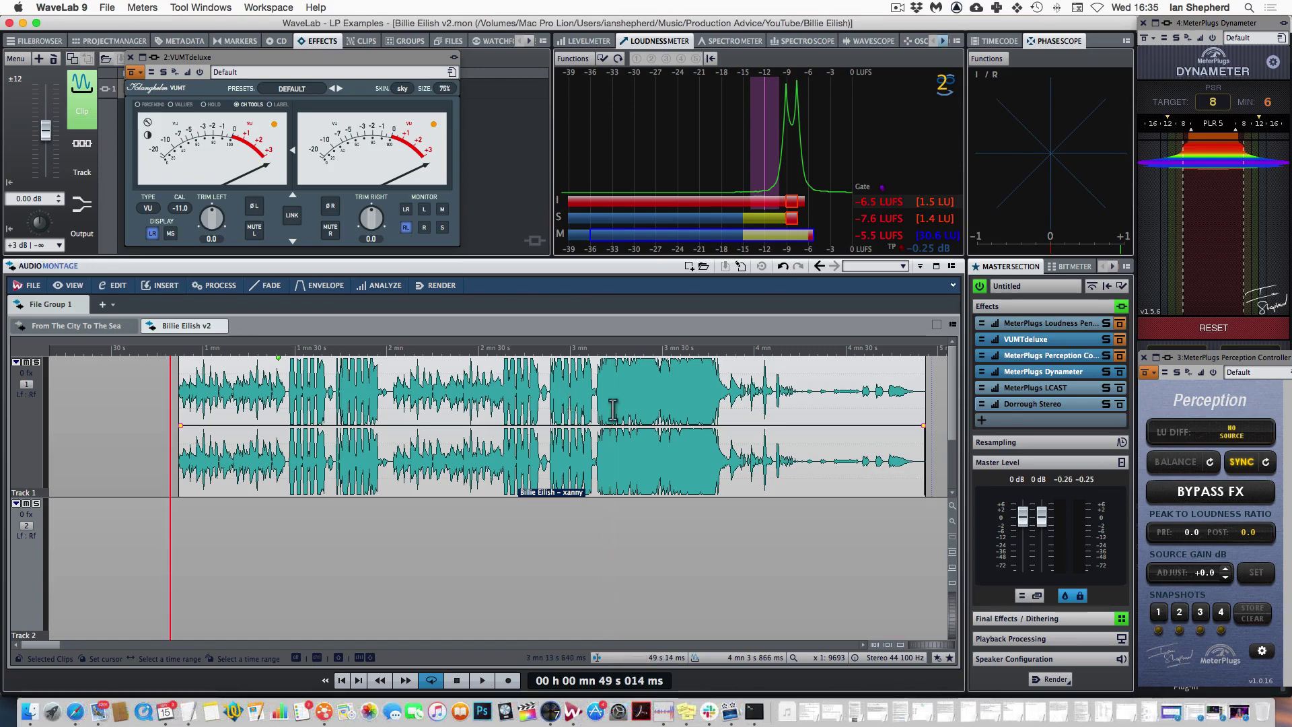
- Highlight the MTV article's distorted chorus bass quote, then minimise Safari back to WaveLab
{"action": "left_click", "coordinate": [1240, 711]}
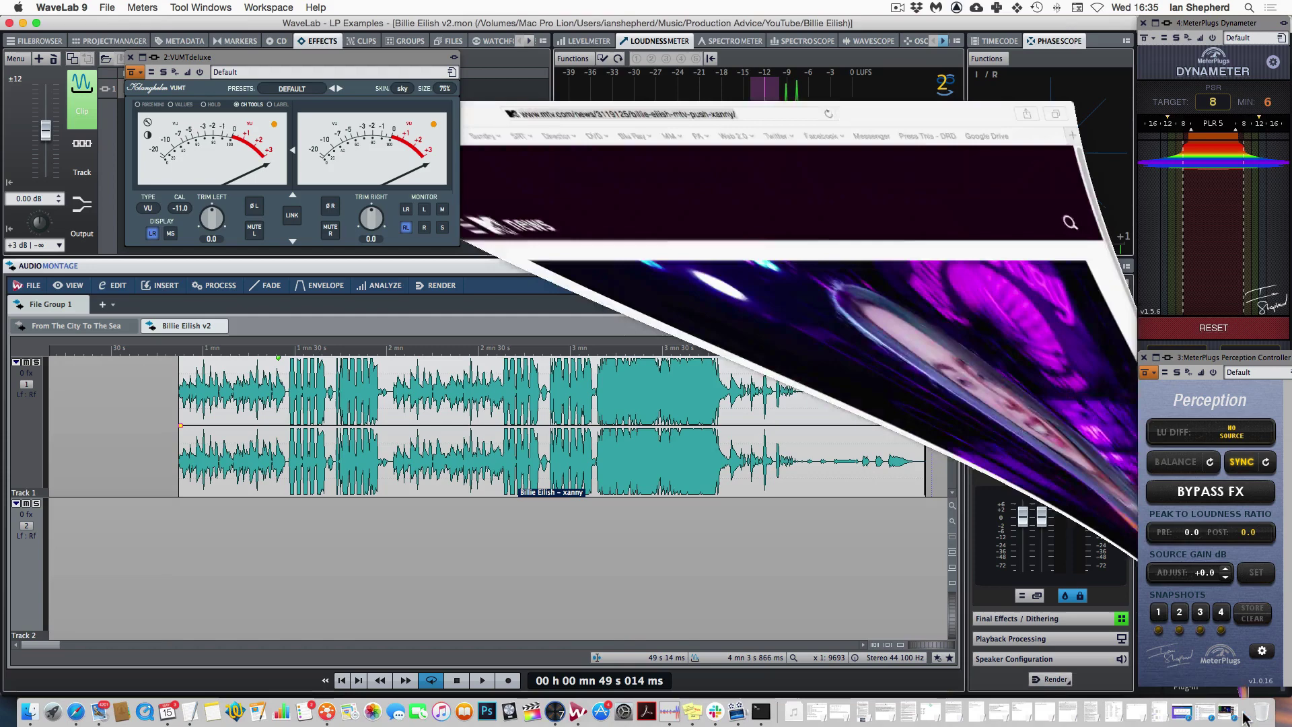
{"action": "scroll", "coordinate": [613, 342], "scroll_direction": "down", "scroll_amount": 10}
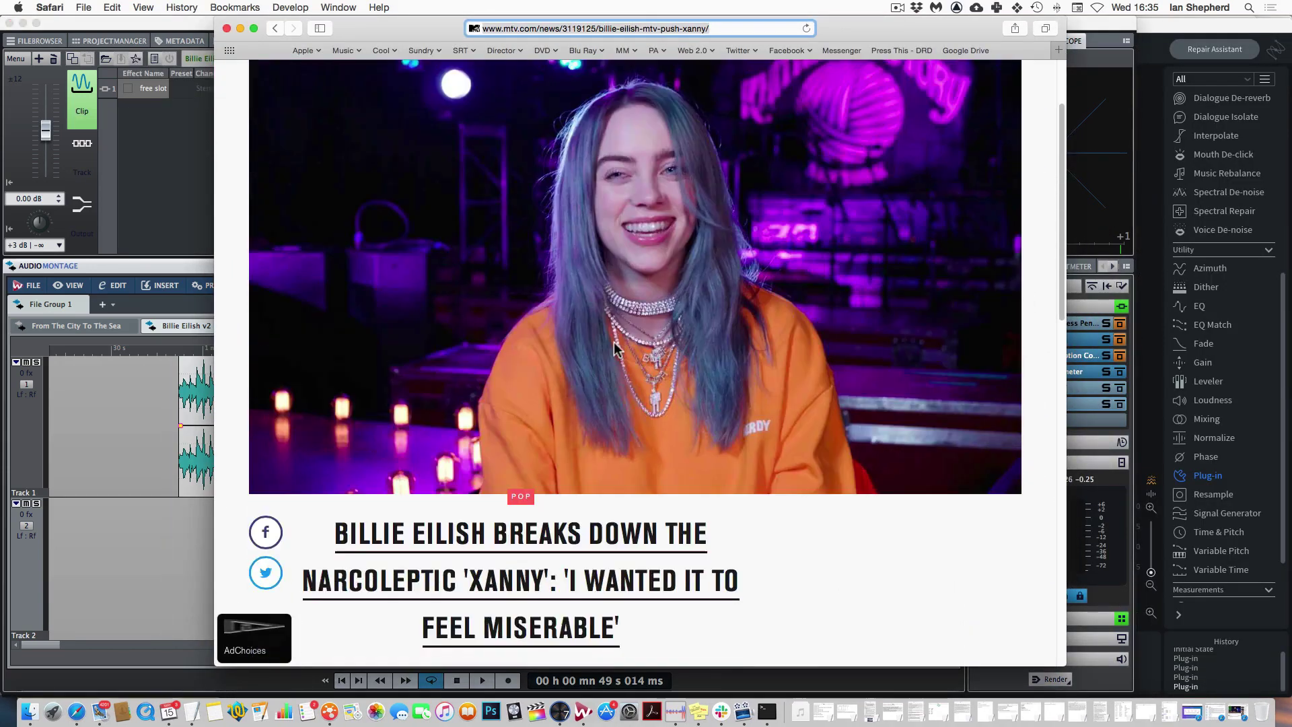
{"action": "scroll", "coordinate": [614, 341], "scroll_direction": "down", "scroll_amount": 11}
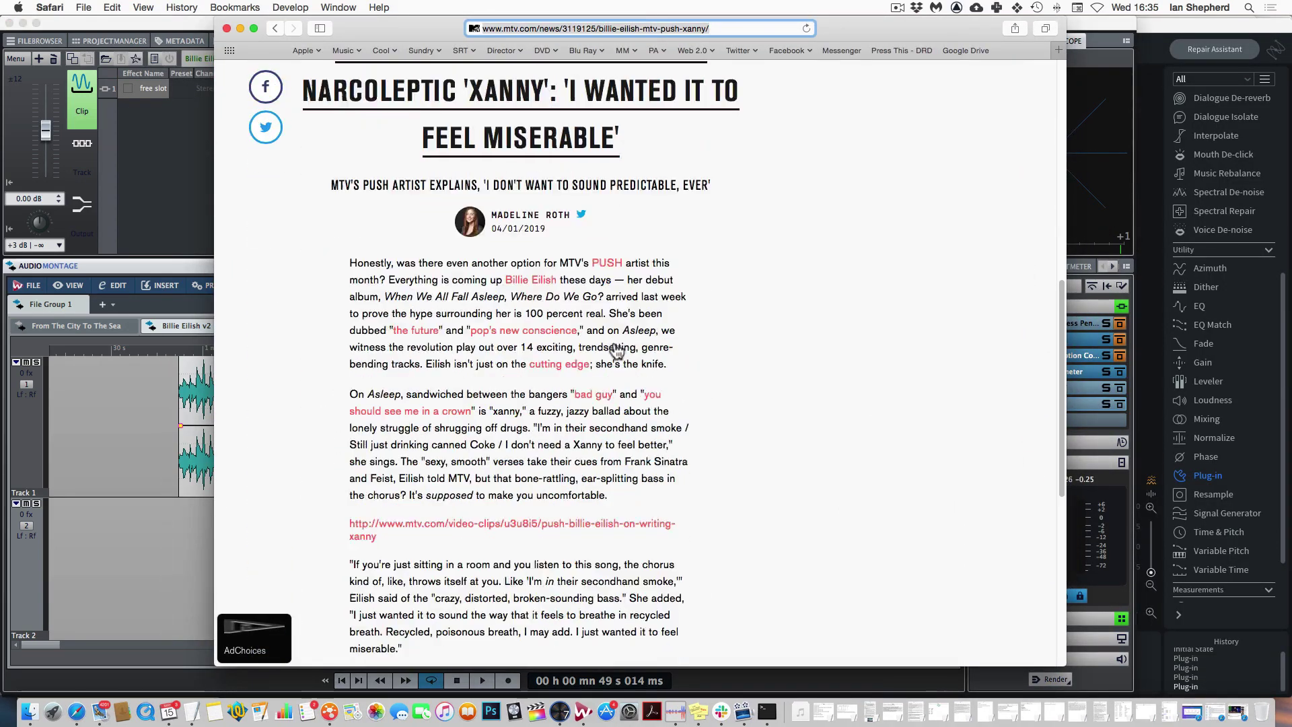
{"action": "scroll", "coordinate": [613, 342], "scroll_direction": "down", "scroll_amount": 3}
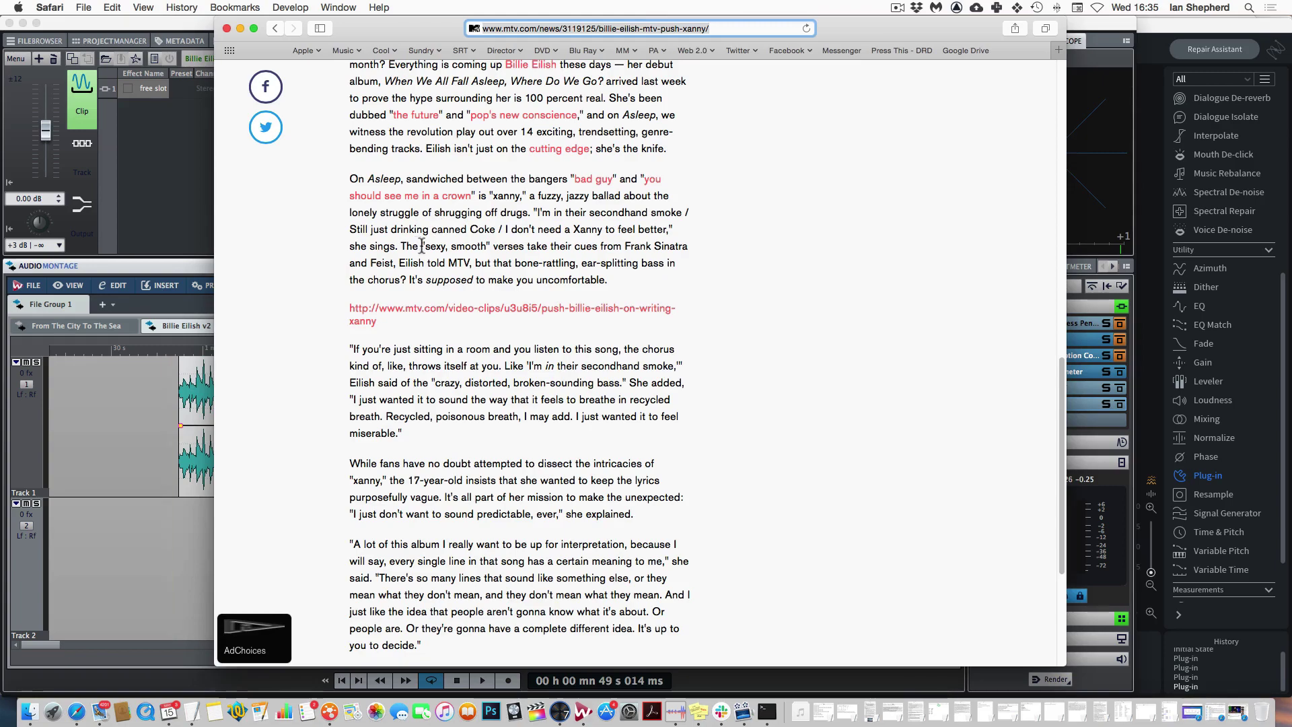
{"action": "left_click_drag", "start_coordinate": [421, 244], "coordinate": [402, 434]}
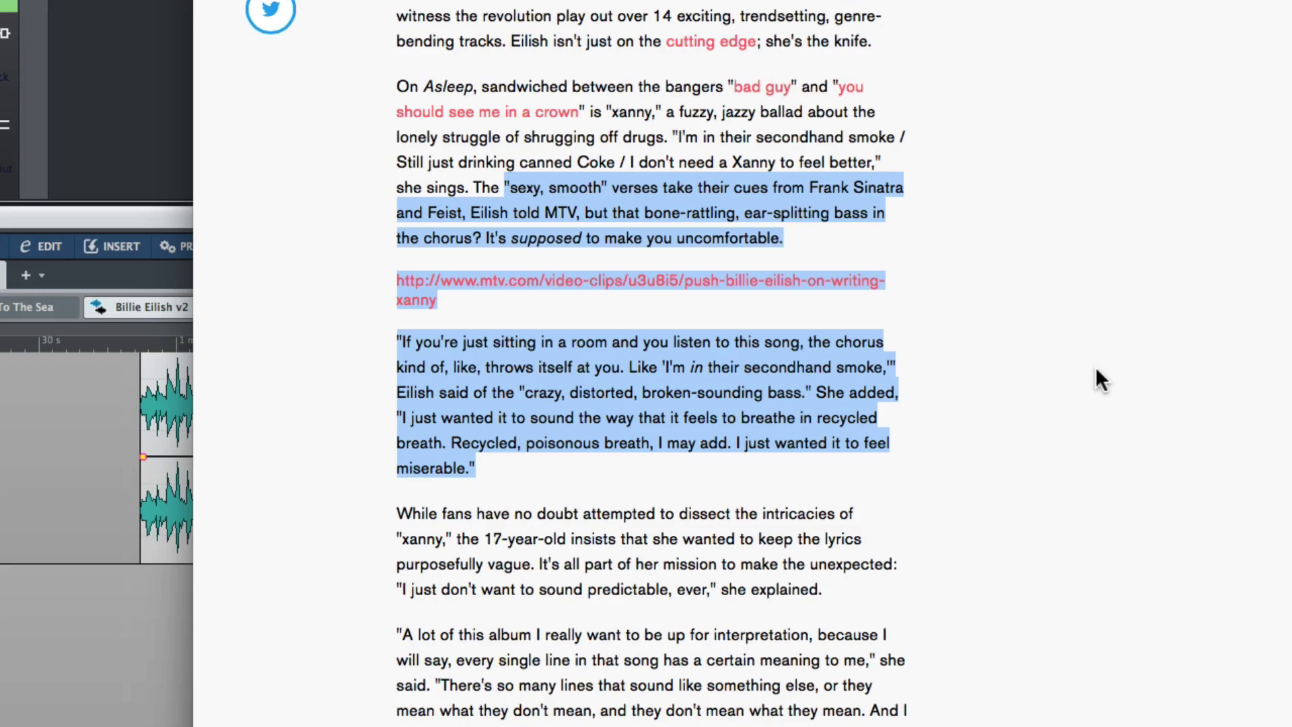
{"action": "left_click", "coordinate": [1097, 370]}
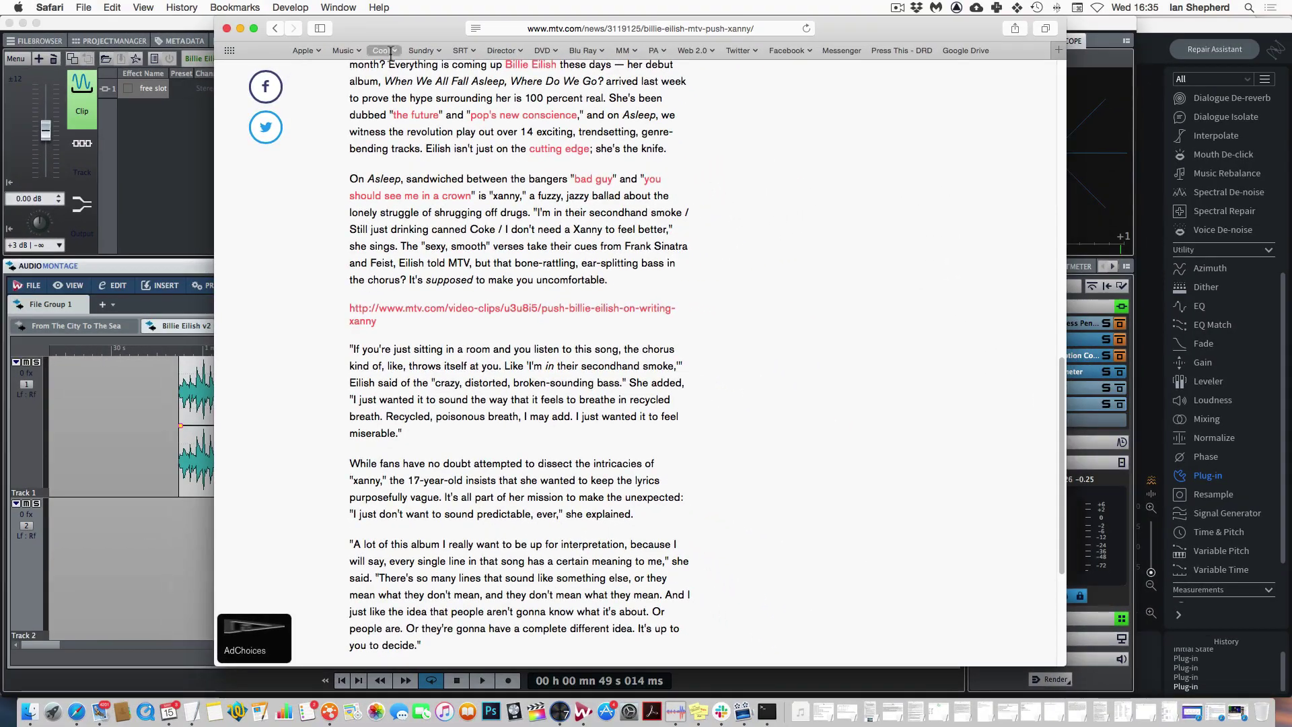
{"action": "left_click", "coordinate": [240, 28]}
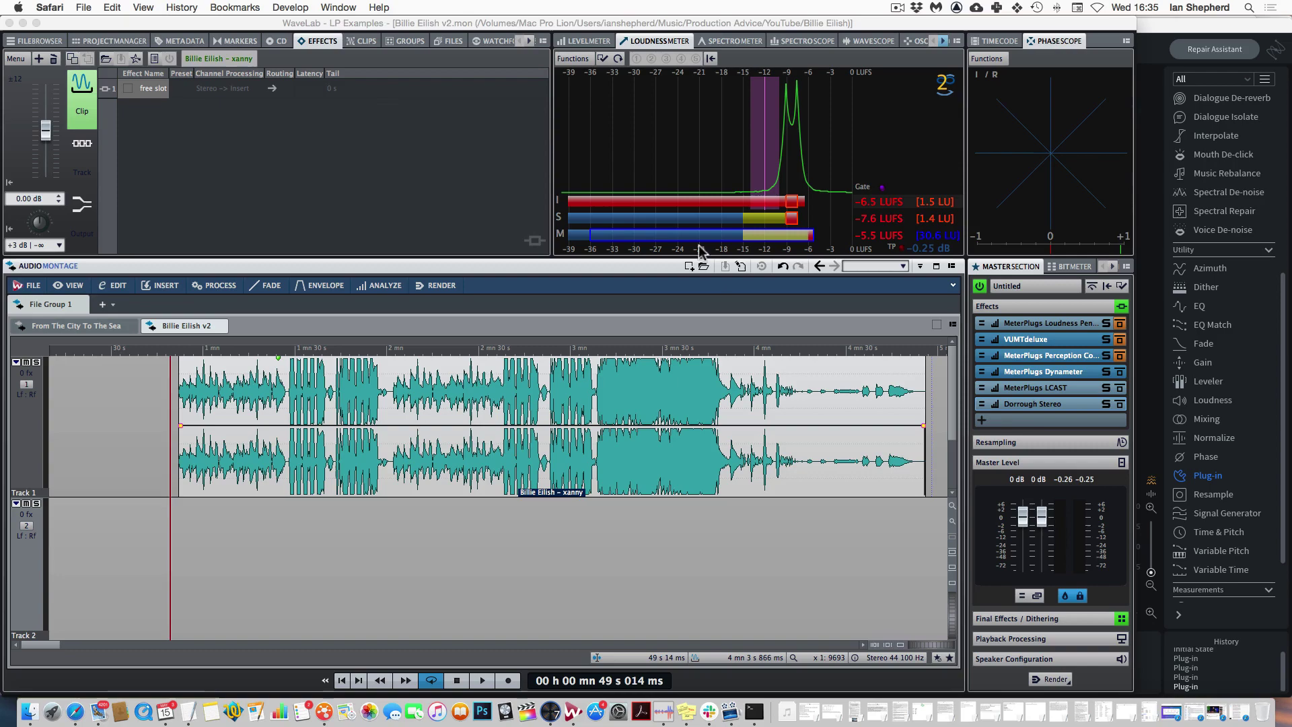
- Restore the YouTube video page and set the montage playback position over the stacked xanny clips
{"action": "left_click", "coordinate": [1218, 711]}
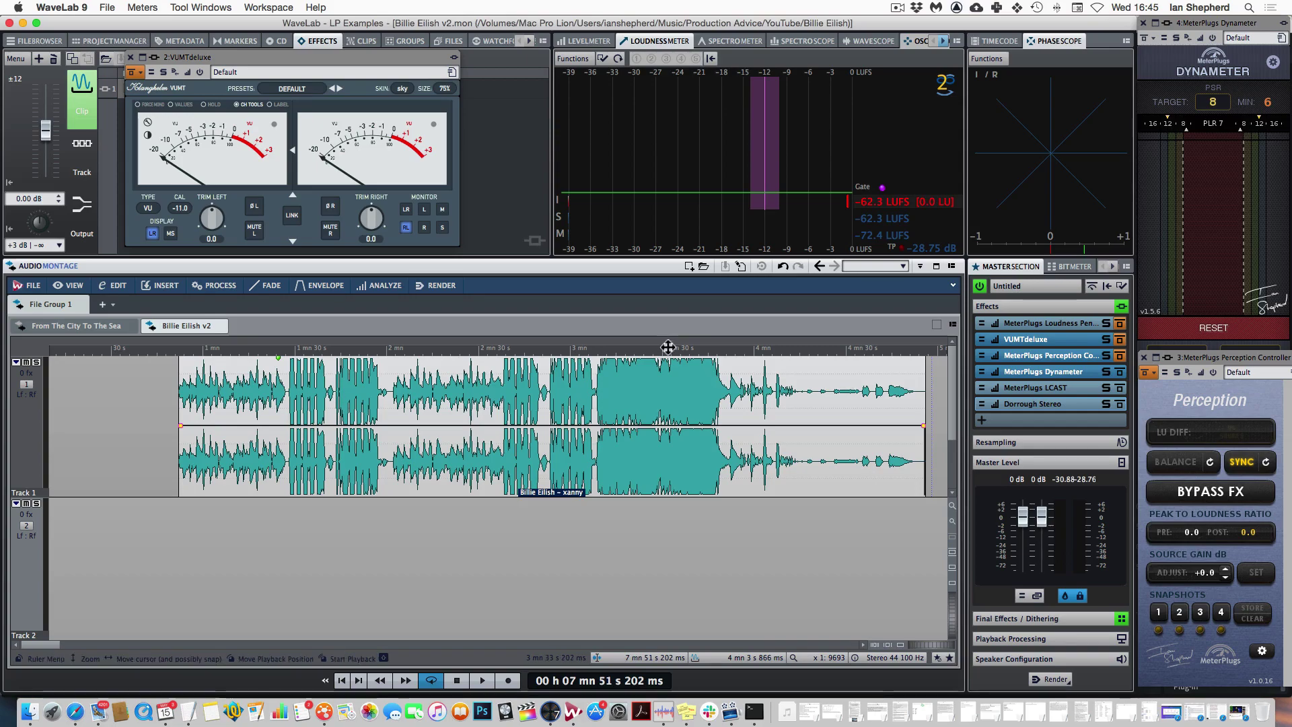
{"action": "left_click", "coordinate": [636, 350]}
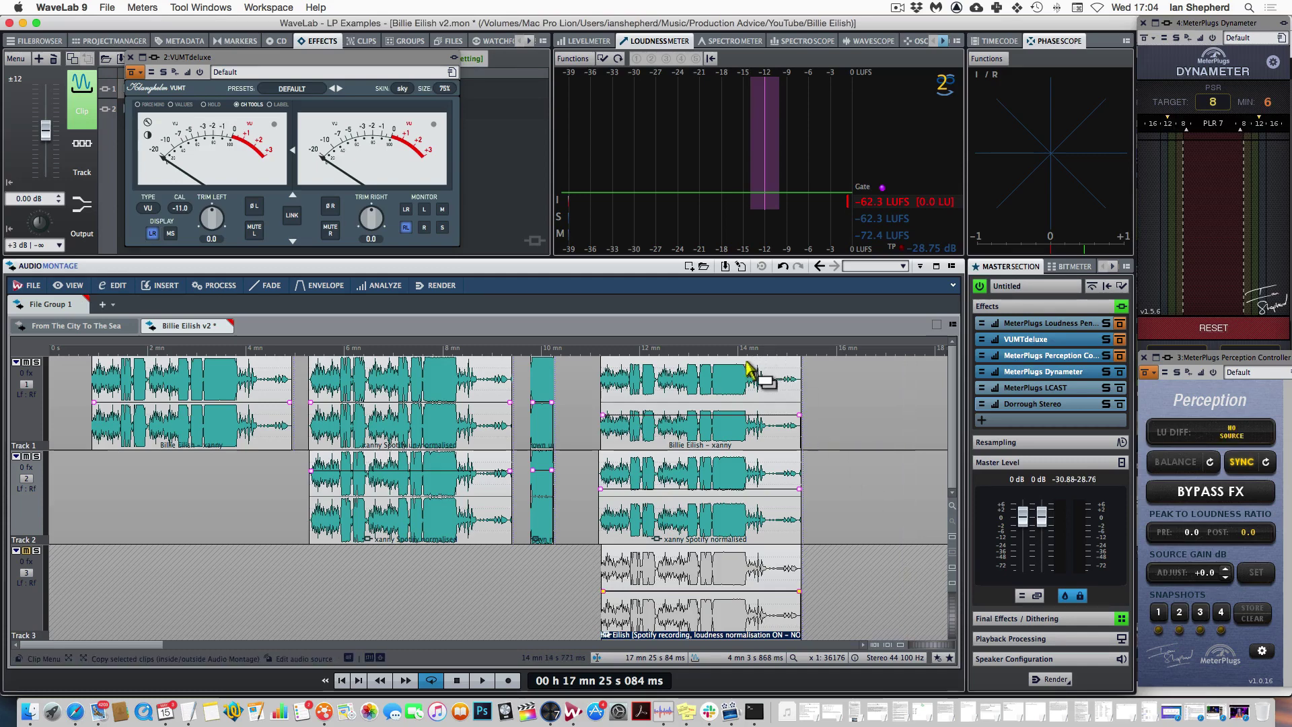
- Move to about 13:33 and select the CD clip, then the Spotify normalised clip to show its effects
{"action": "left_click", "coordinate": [716, 351]}
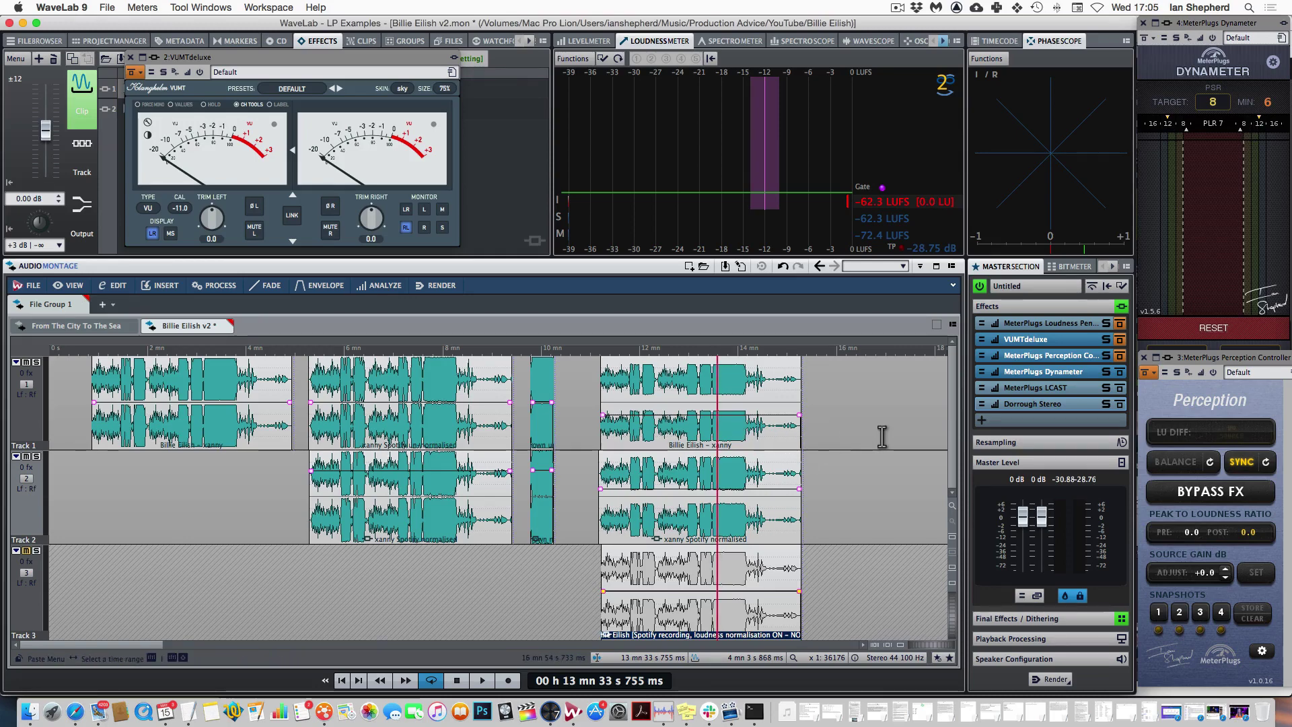
{"action": "left_click", "coordinate": [724, 436]}
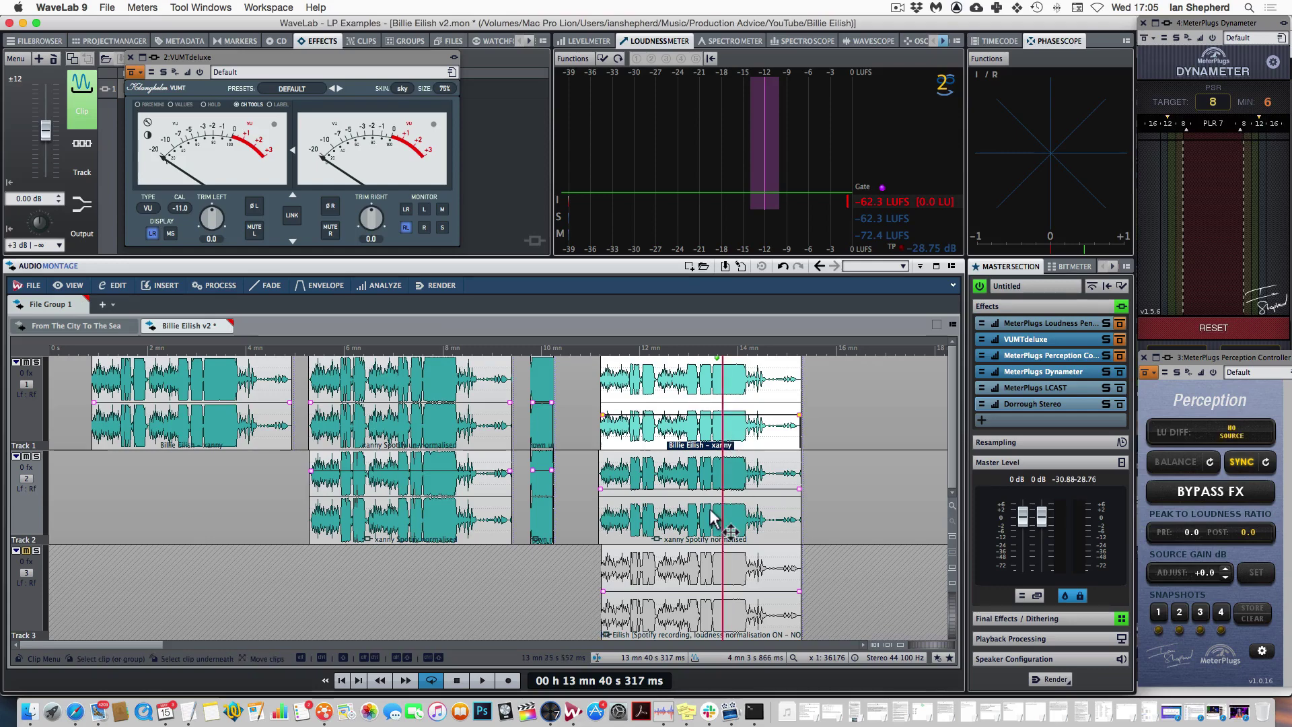
{"action": "left_click", "coordinate": [729, 523]}
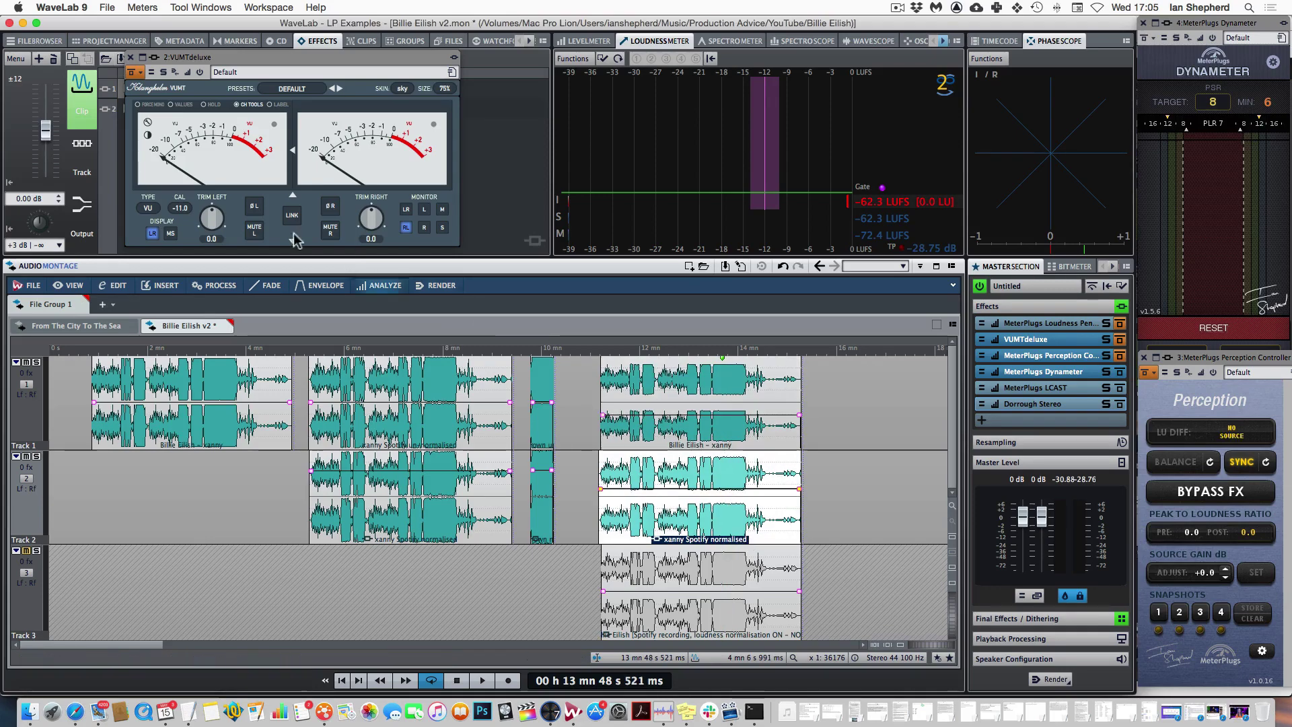
- Expand the clip's effects list and check the Stereo Tools phase settings
{"action": "left_click_drag", "start_coordinate": [143, 57], "coordinate": [362, 77]}
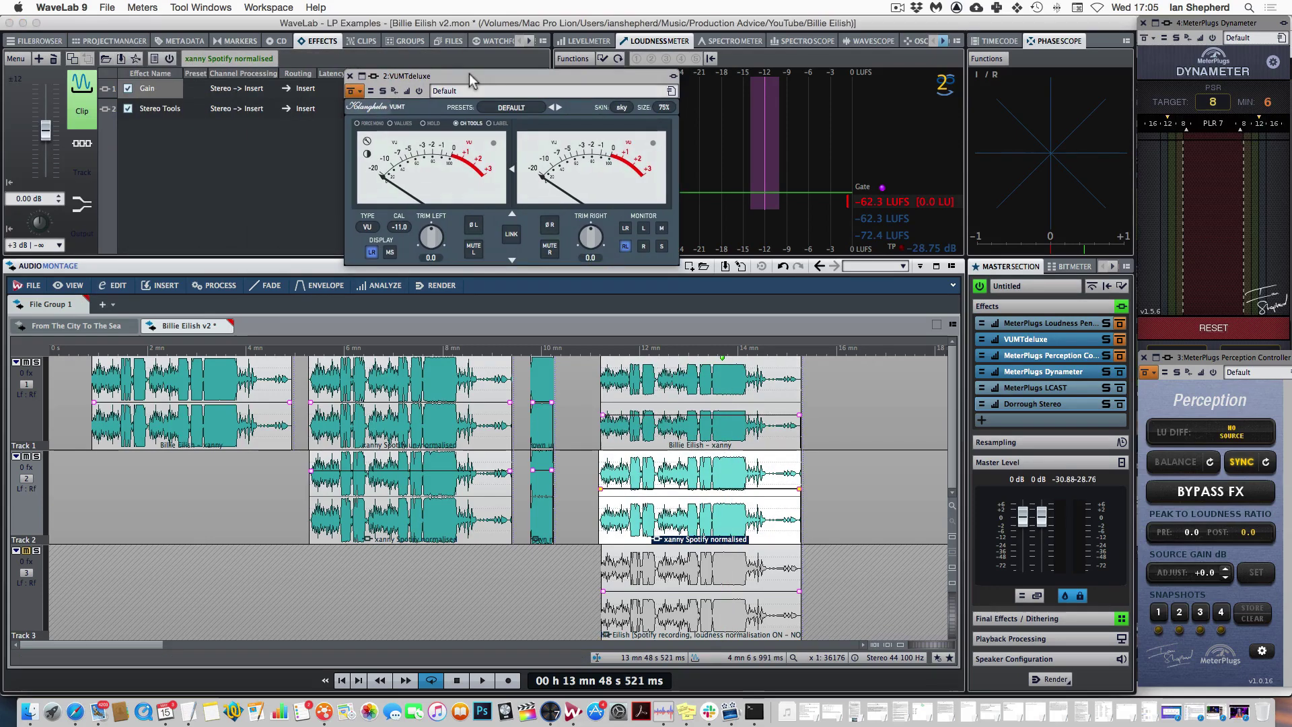
{"action": "double_click", "coordinate": [148, 109]}
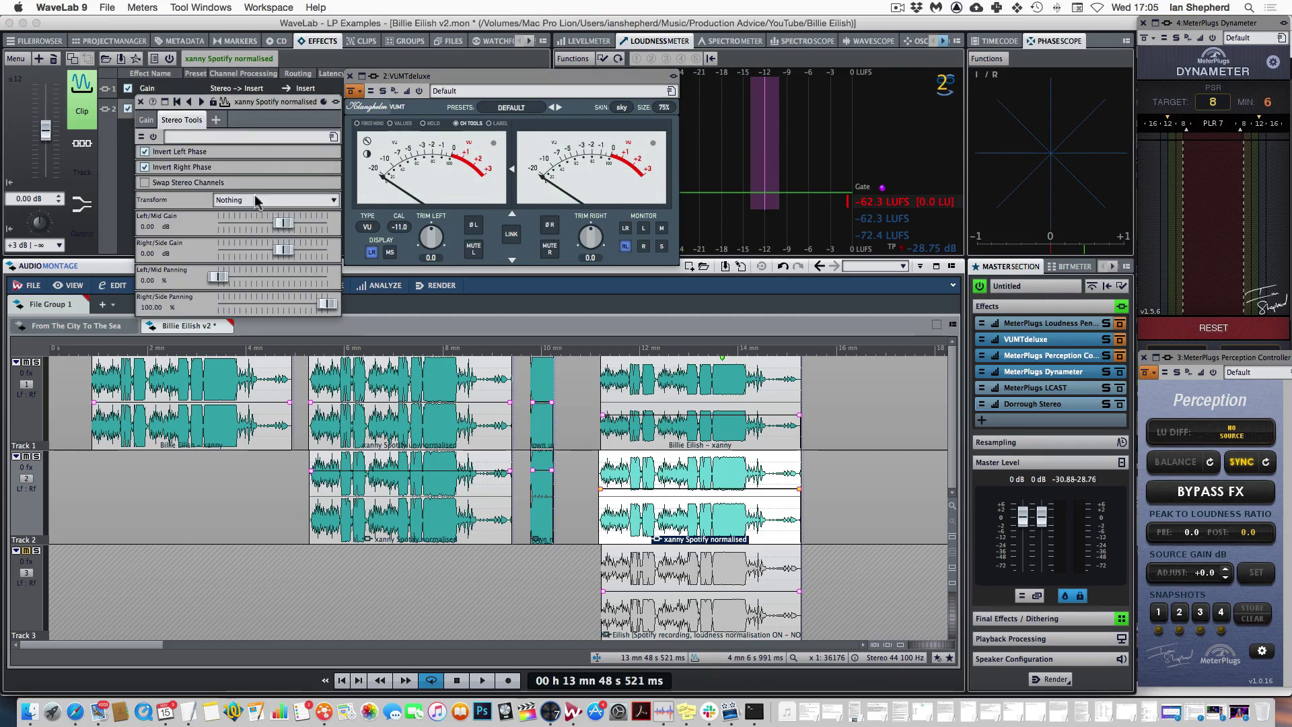
{"action": "left_click", "coordinate": [141, 101]}
- Play the stacked clips from about 13:32, stop, then replay from 11:47 and stop again
{"action": "left_click", "coordinate": [734, 528]}
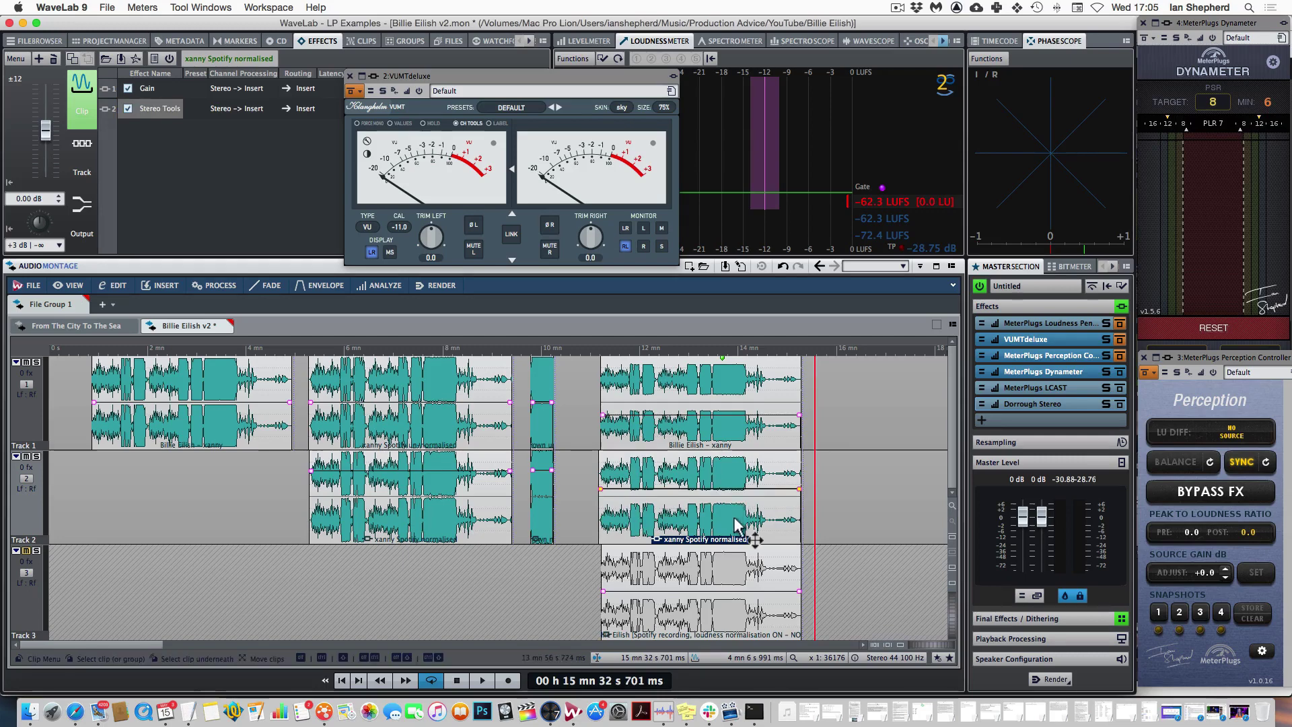
{"action": "left_click", "coordinate": [715, 354]}
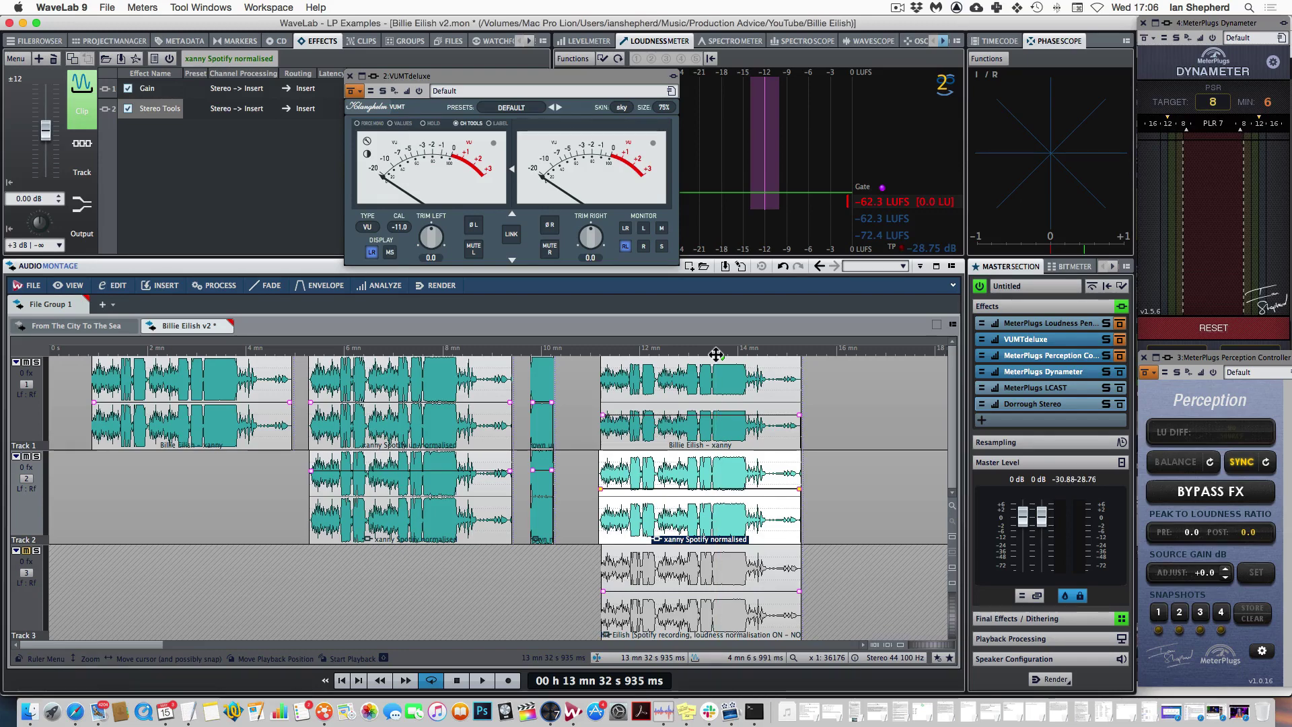
{"action": "key", "text": "space"}
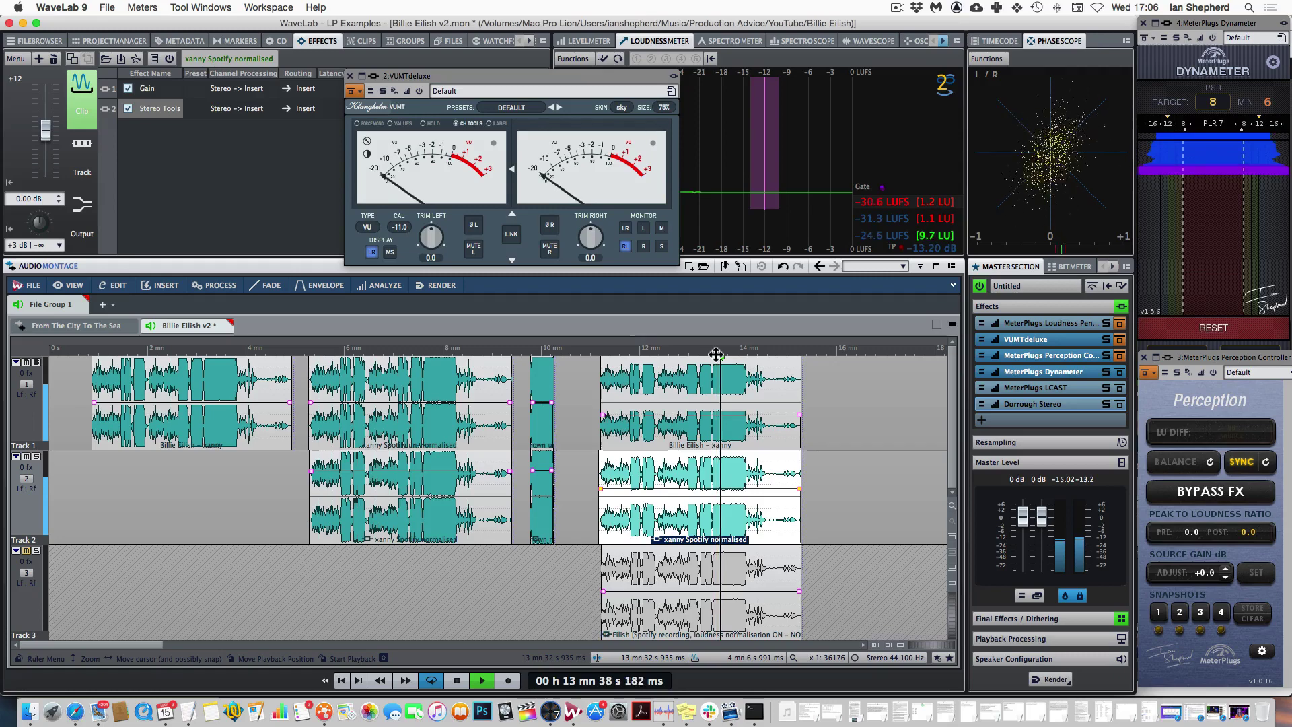
{"action": "key", "text": "space"}
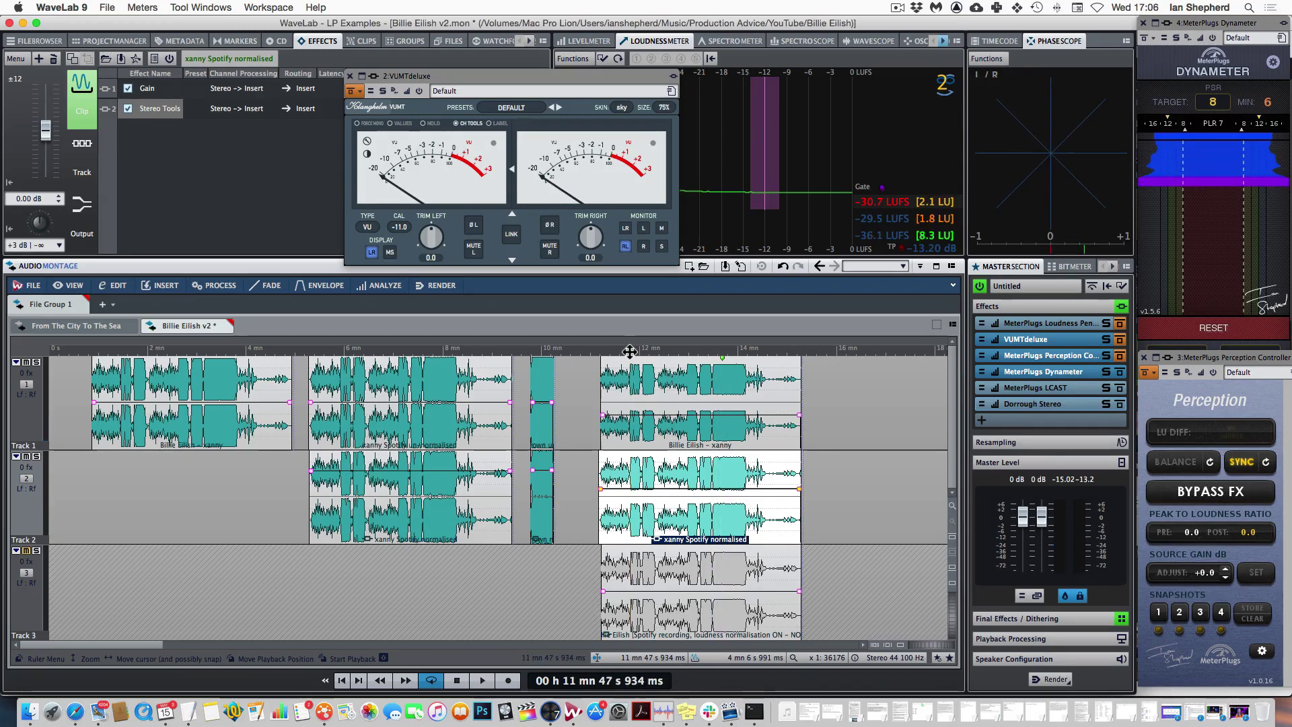
{"action": "key", "text": "space"}
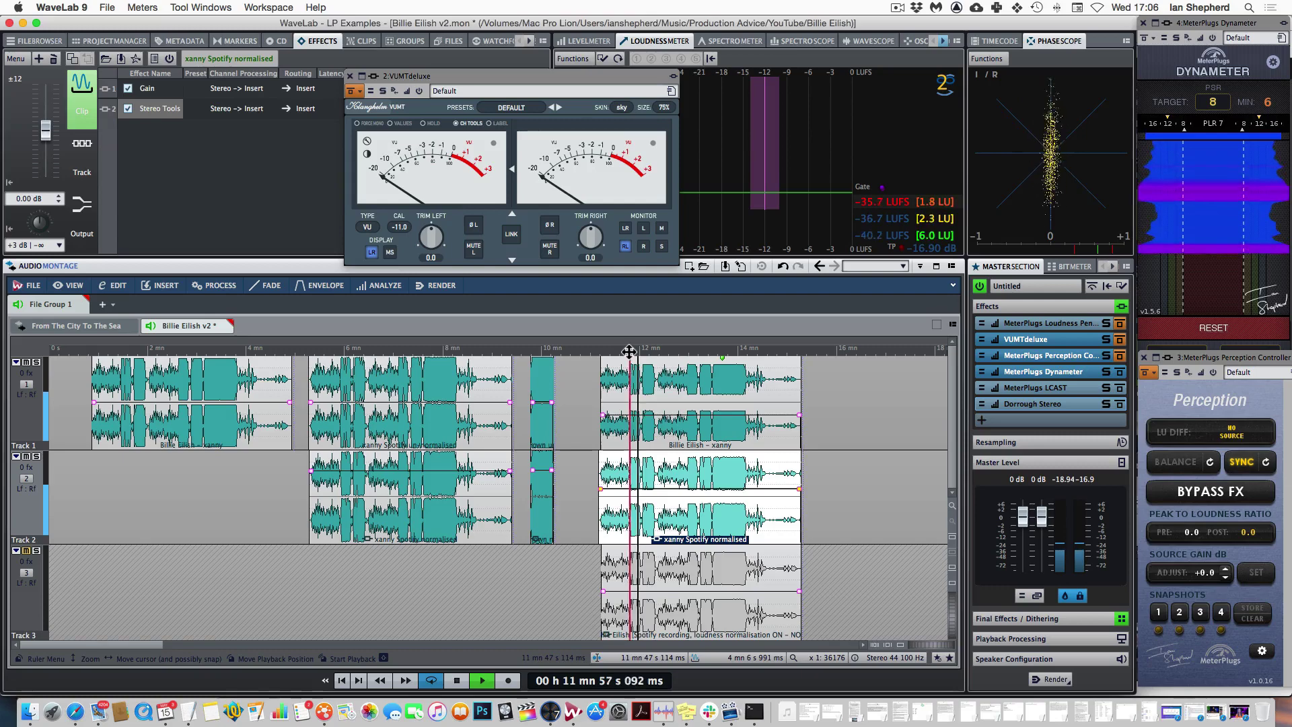
{"action": "key", "text": "space"}
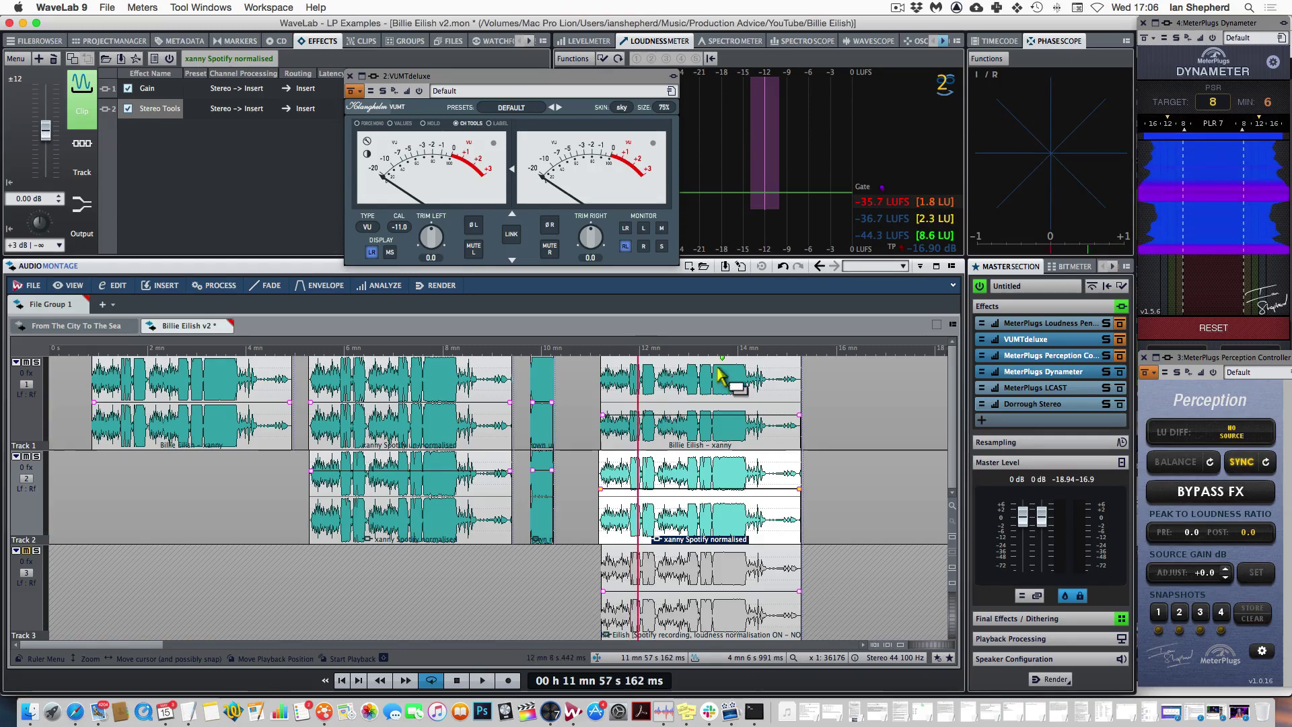
- Compare the effects chains of the Billie Eilish – xanny clip and the Spotify normalised clip around 13:37
{"action": "left_click", "coordinate": [760, 439]}
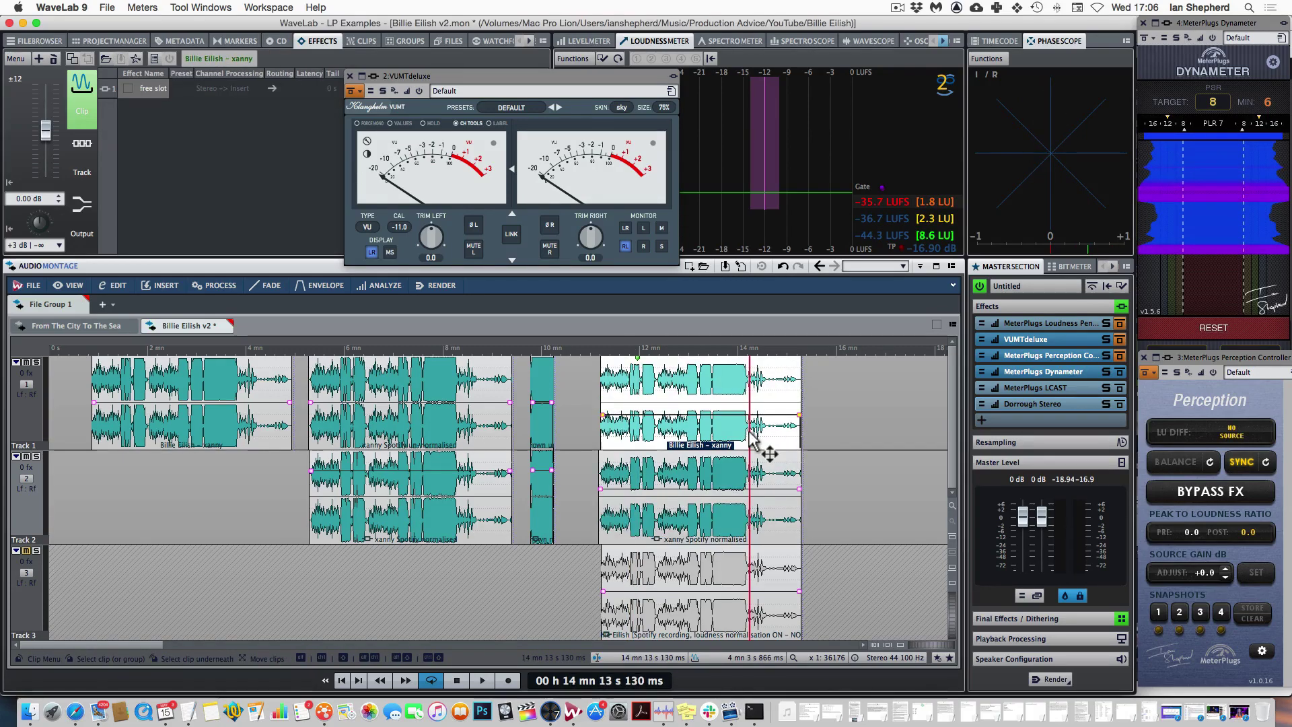
{"action": "left_click", "coordinate": [745, 520]}
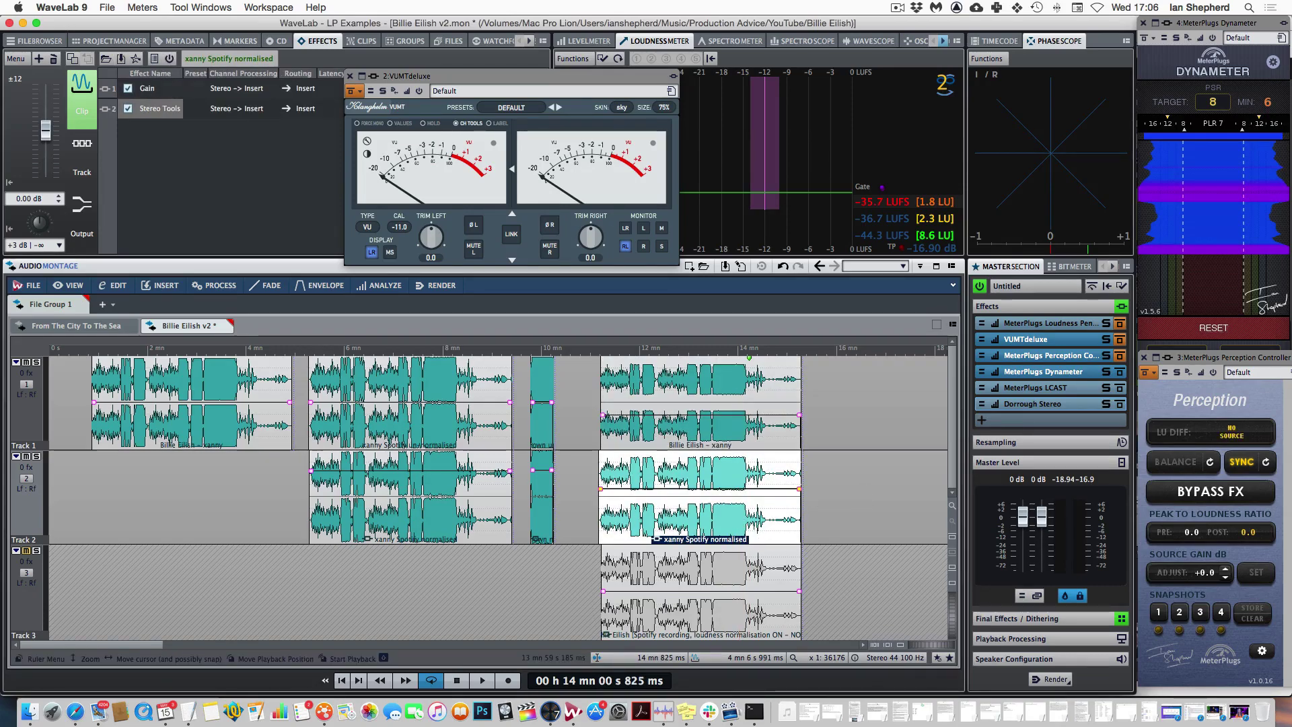
{"action": "left_click", "coordinate": [719, 435]}
{"action": "left_click", "coordinate": [721, 515]}
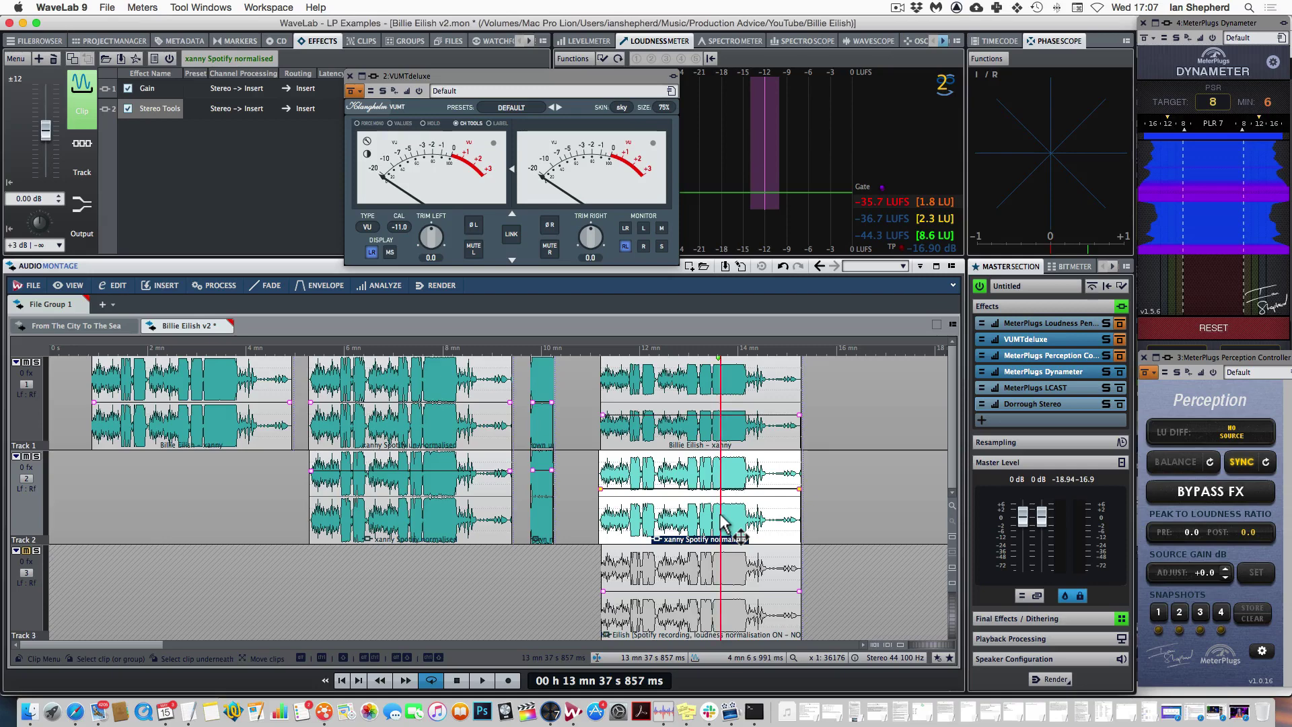
{"action": "left_click", "coordinate": [722, 429]}
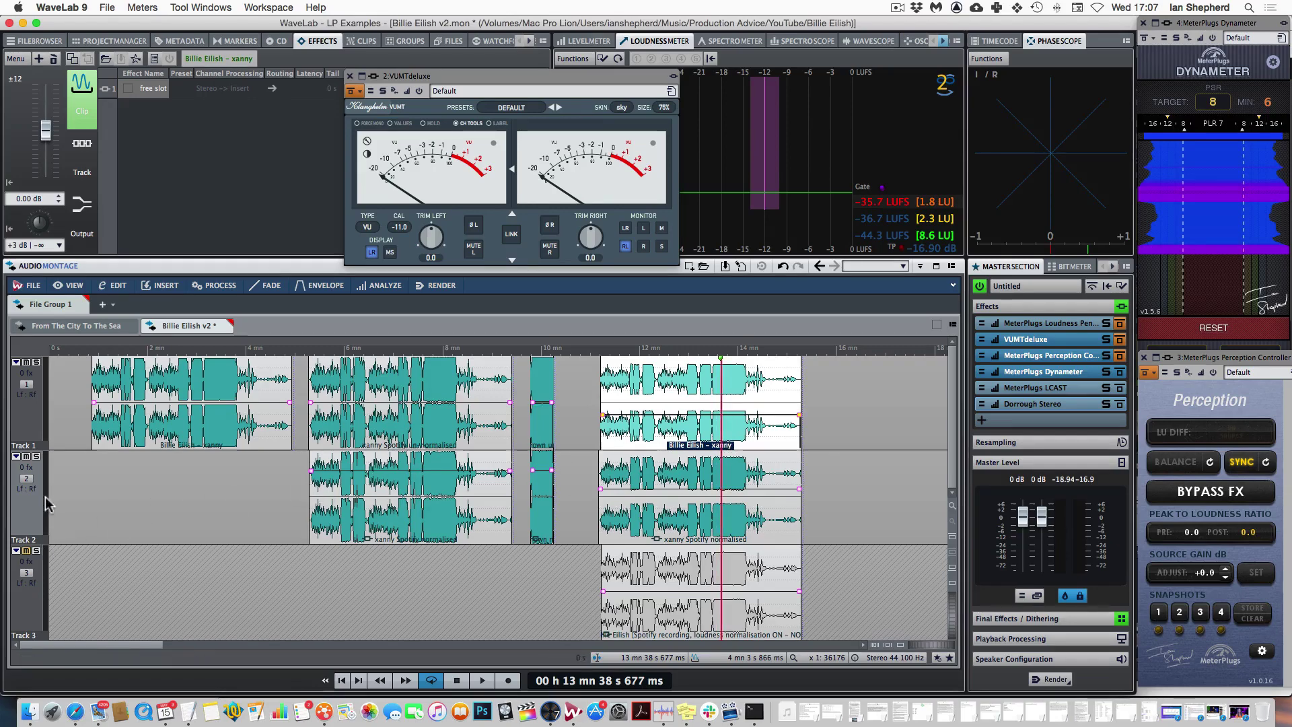
- Mute the Spotify normalised track, unmute the Spotify recording track, and play from about 11:47
{"action": "left_click", "coordinate": [27, 457]}
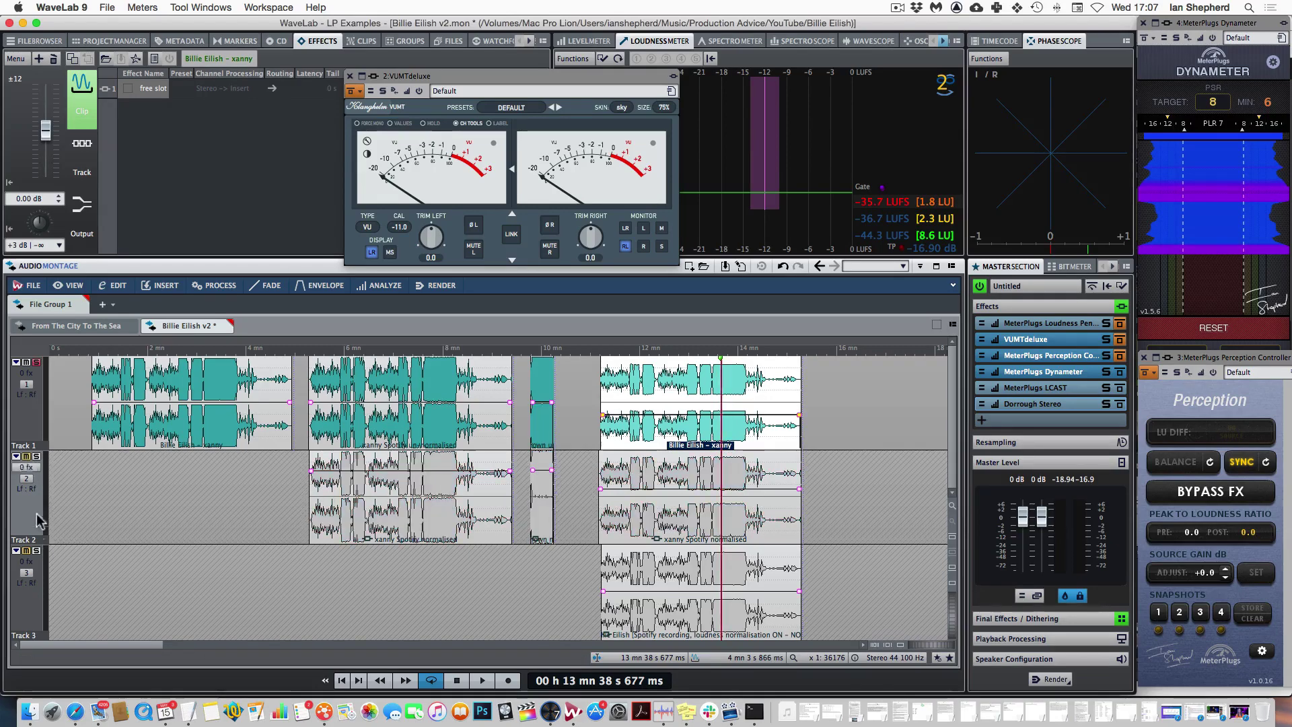
{"action": "left_click", "coordinate": [27, 551]}
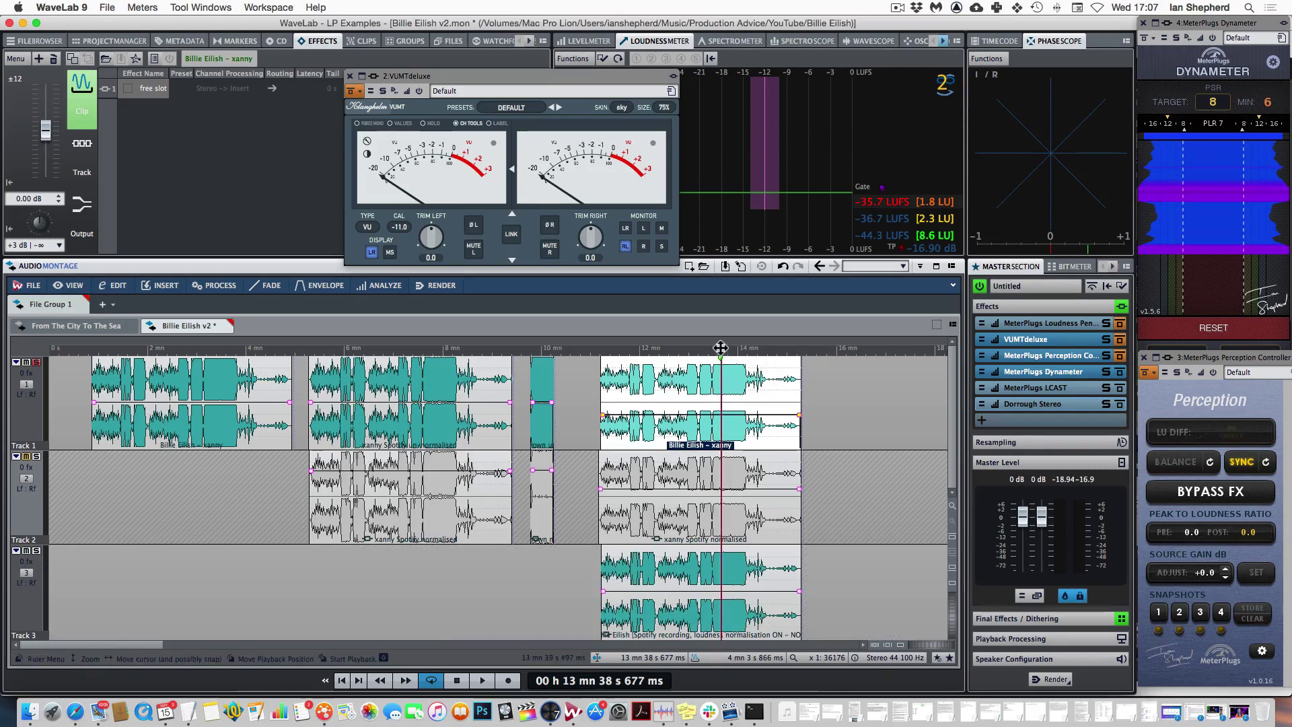
{"action": "left_click", "coordinate": [628, 350]}
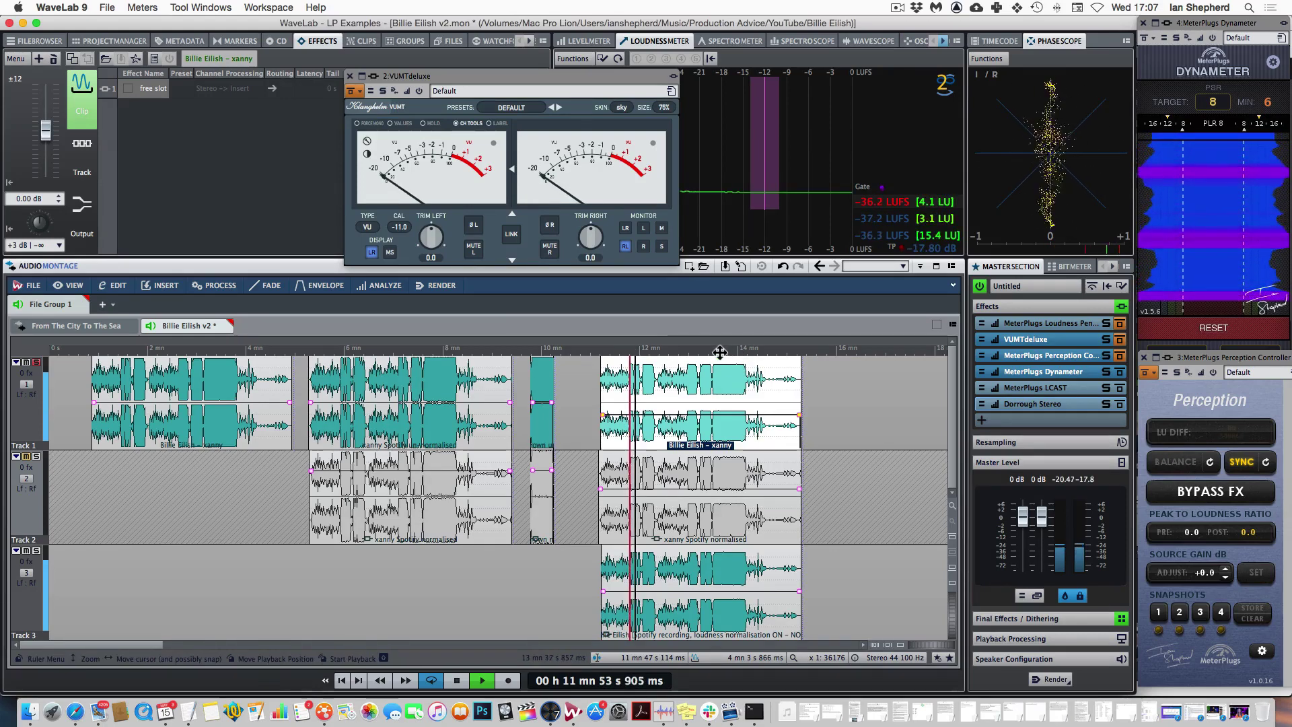
- Audition around 13:37 and 13:59, stop, then reselect the Billie Eilish clip at 13:52
{"action": "left_click", "coordinate": [720, 351]}
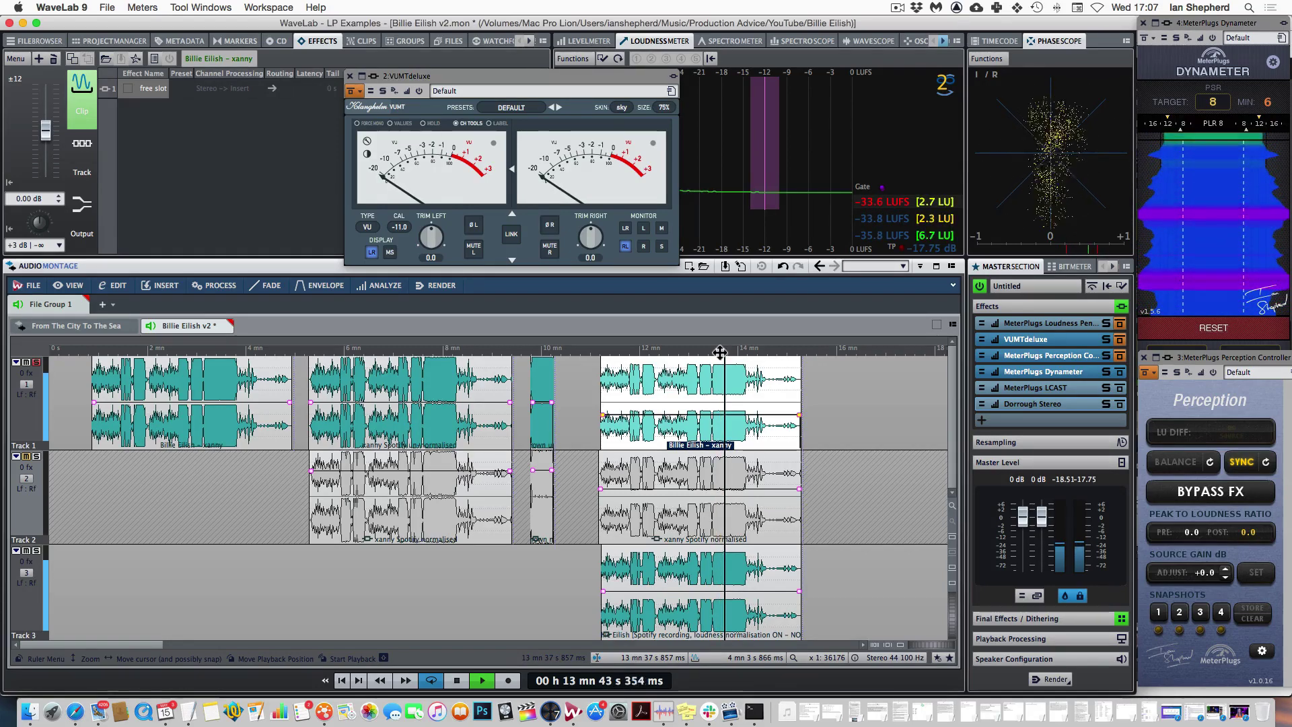
{"action": "left_click", "coordinate": [736, 353]}
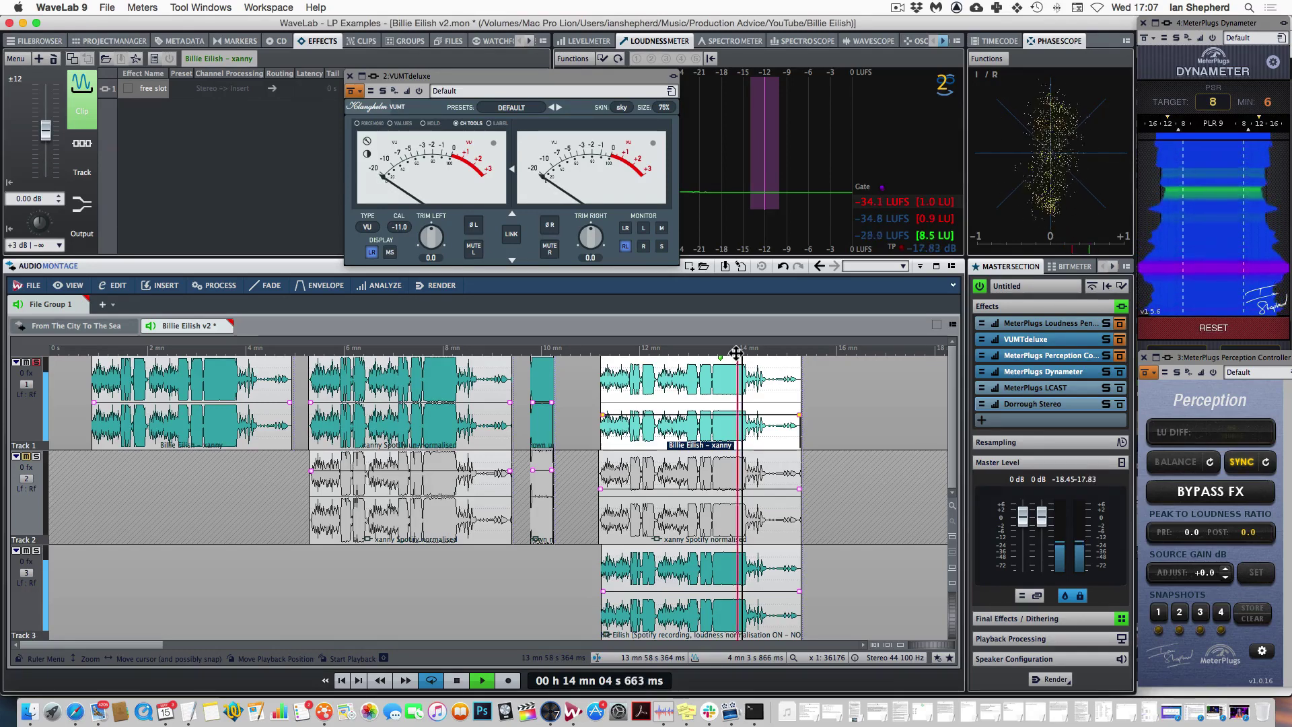
{"action": "key", "text": "space"}
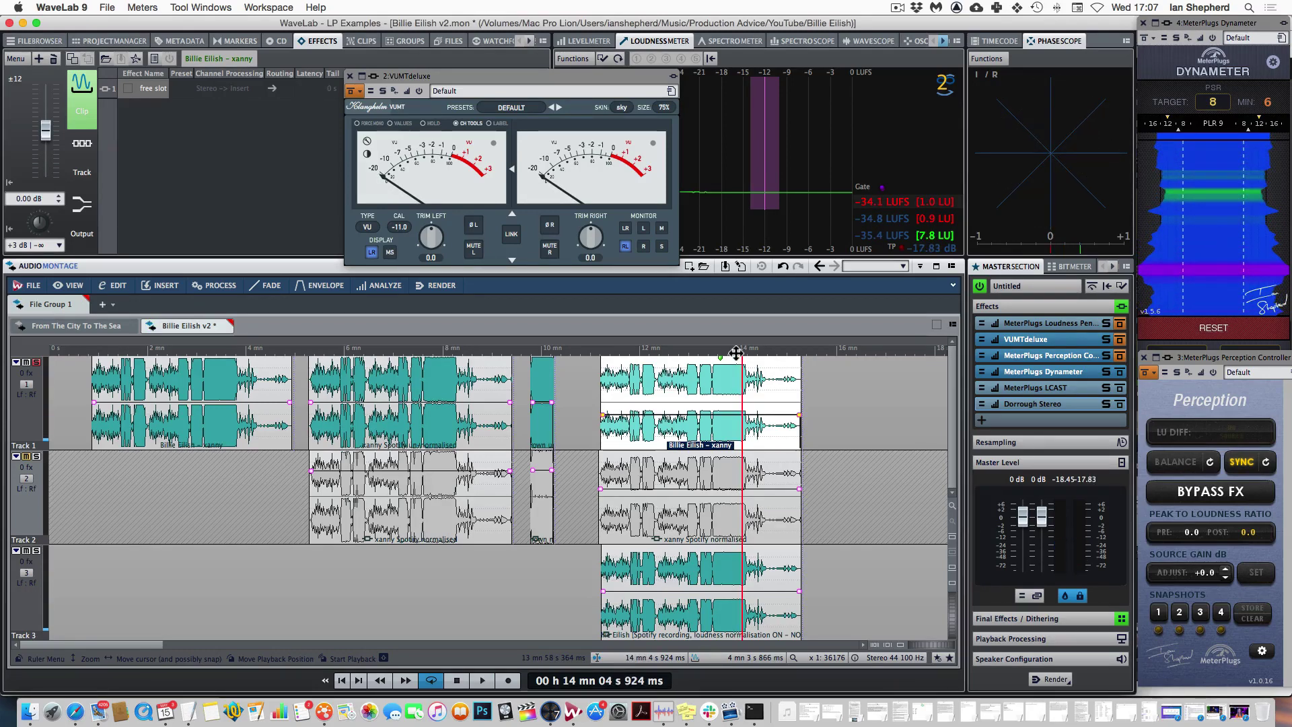
{"action": "left_click", "coordinate": [839, 434]}
{"action": "left_click", "coordinate": [733, 432]}
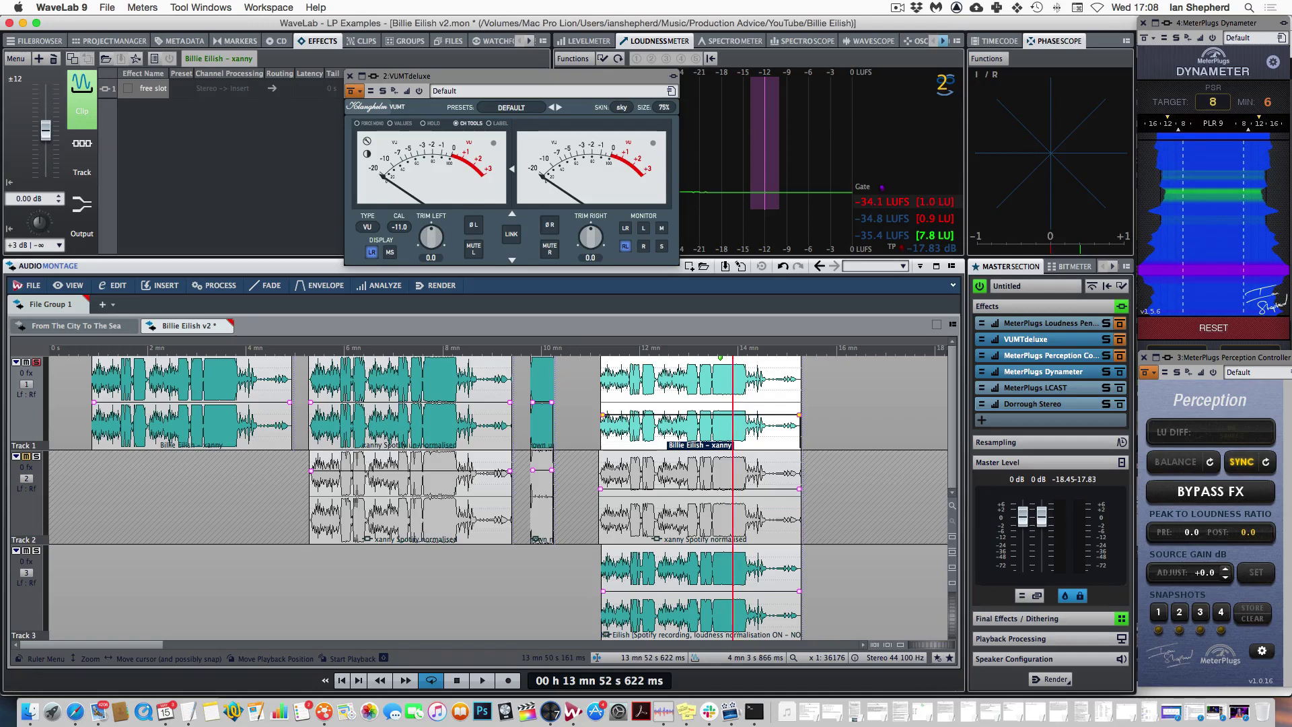
- Mute the Spotify recording track, unmute the normalised track, and set the start near 7:56 on the middle clips
{"action": "left_click", "coordinate": [26, 551]}
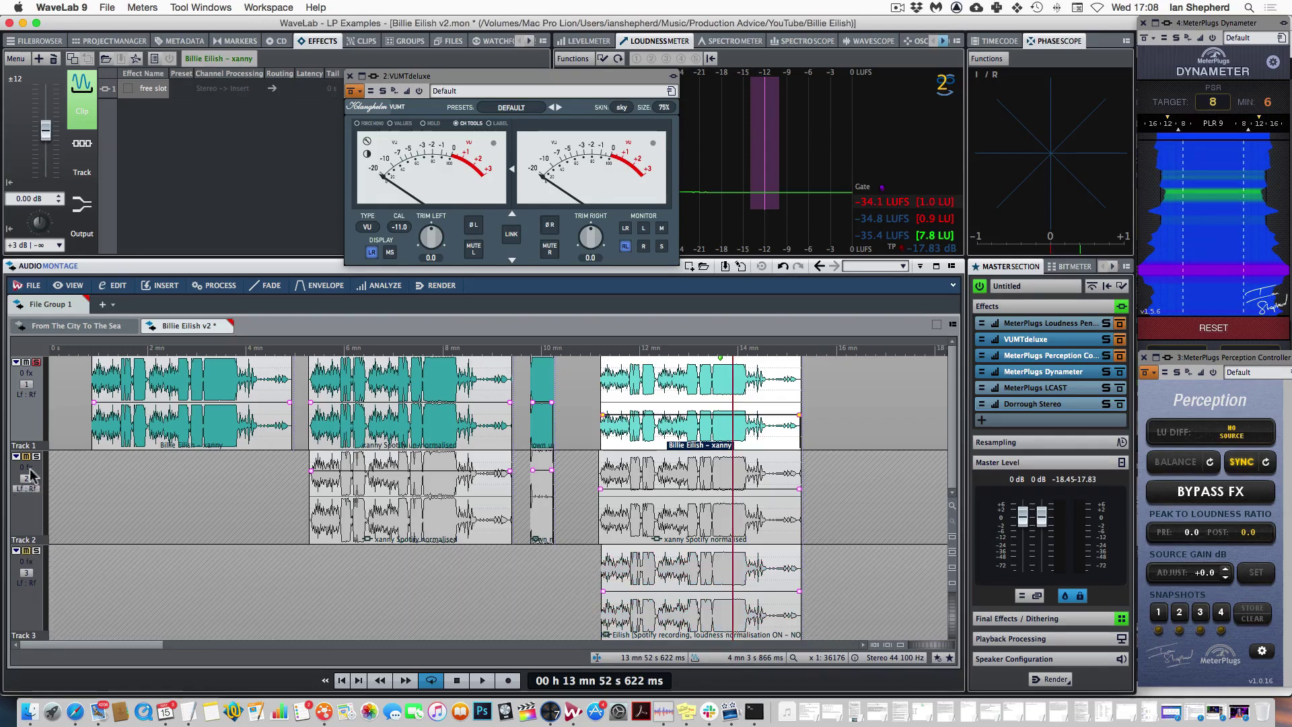
{"action": "left_click", "coordinate": [26, 456]}
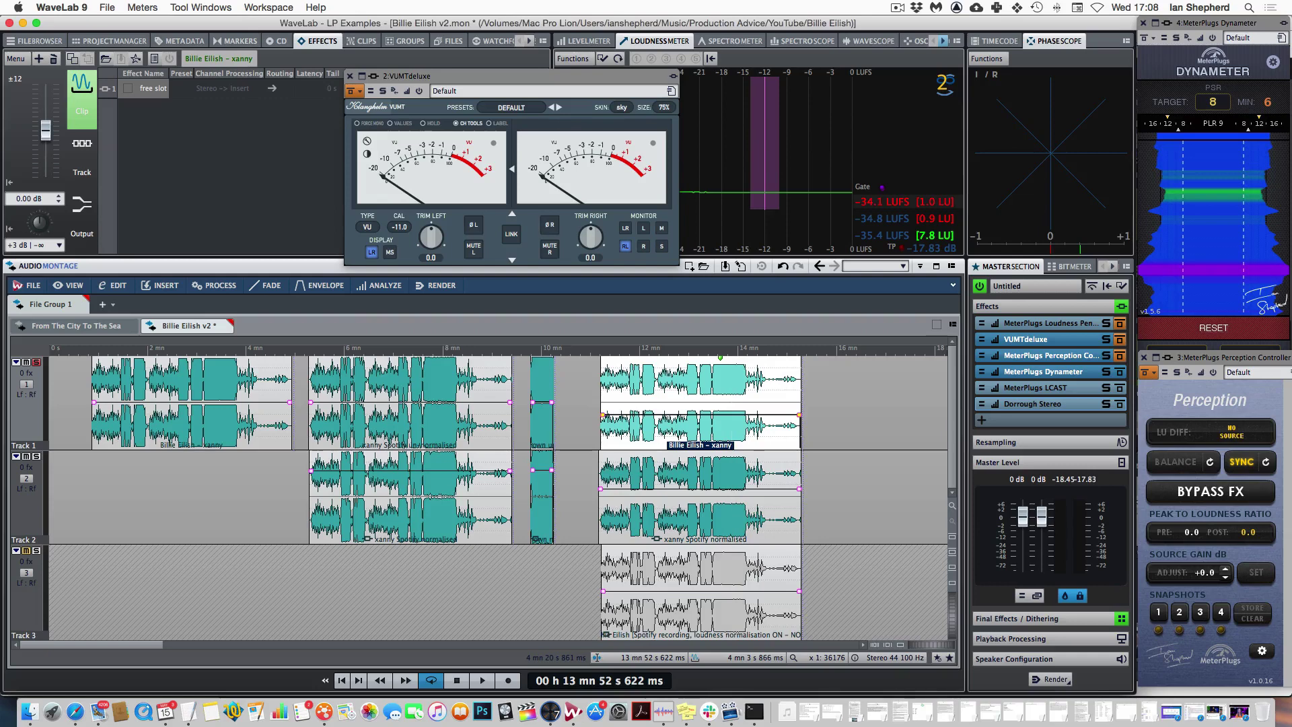
{"action": "left_click", "coordinate": [424, 539]}
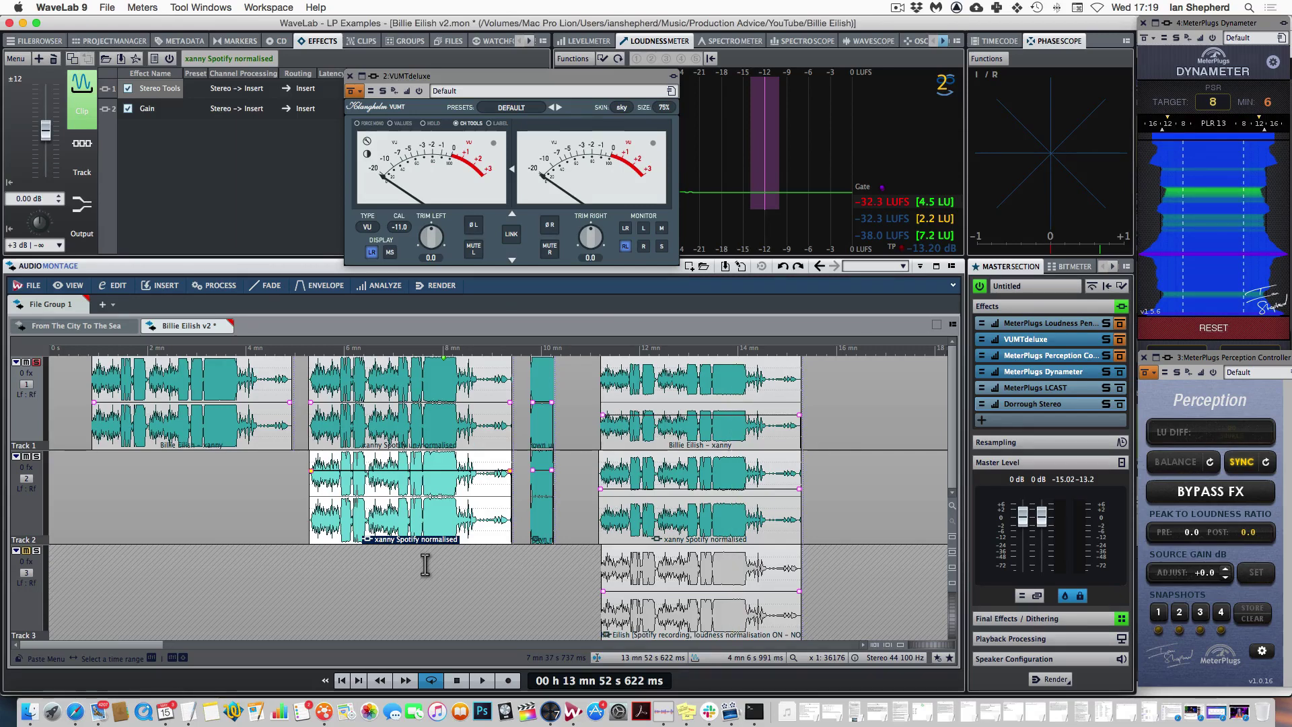
{"action": "left_click", "coordinate": [438, 351]}
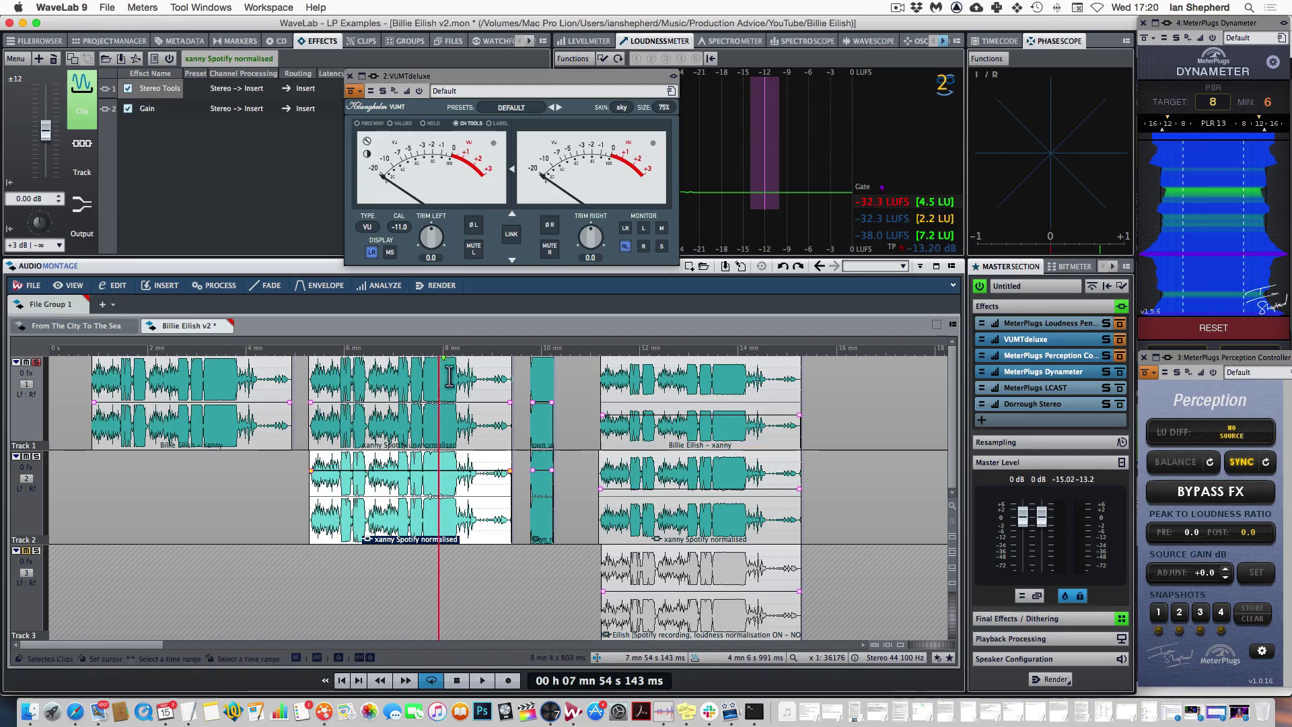
{"action": "left_click", "coordinate": [432, 430]}
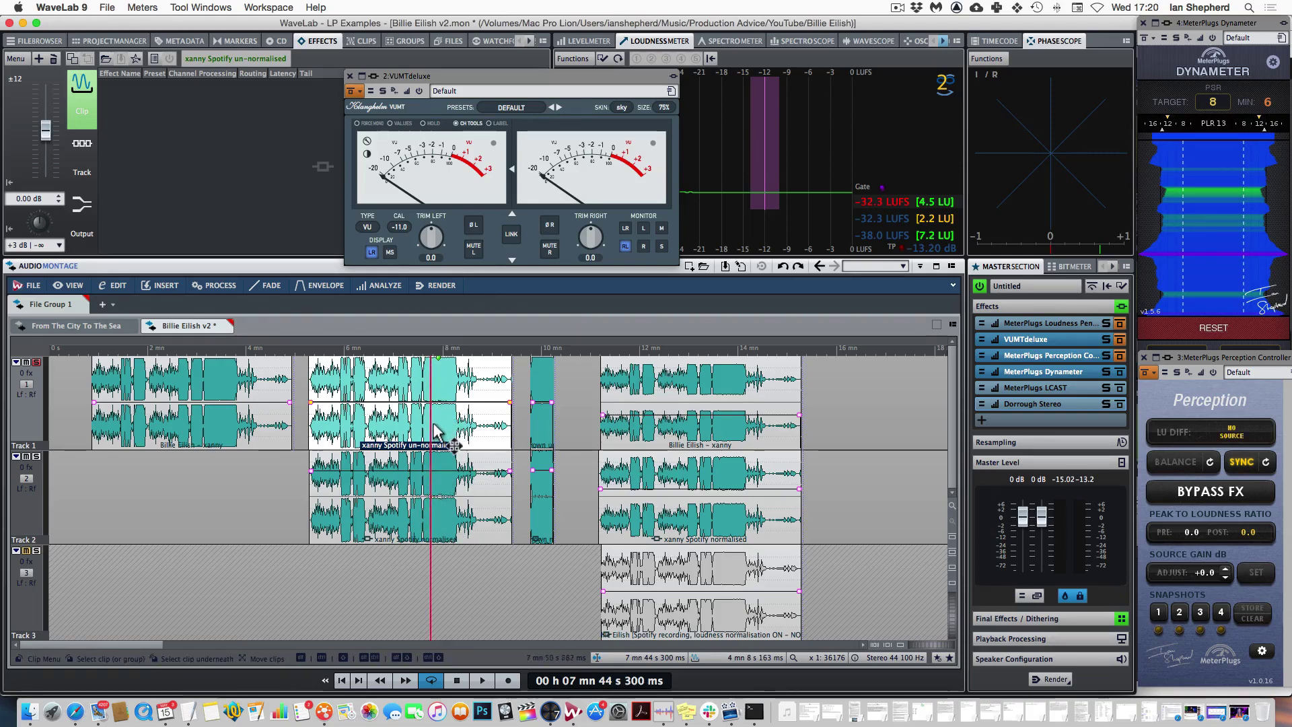
{"action": "left_click", "coordinate": [440, 520]}
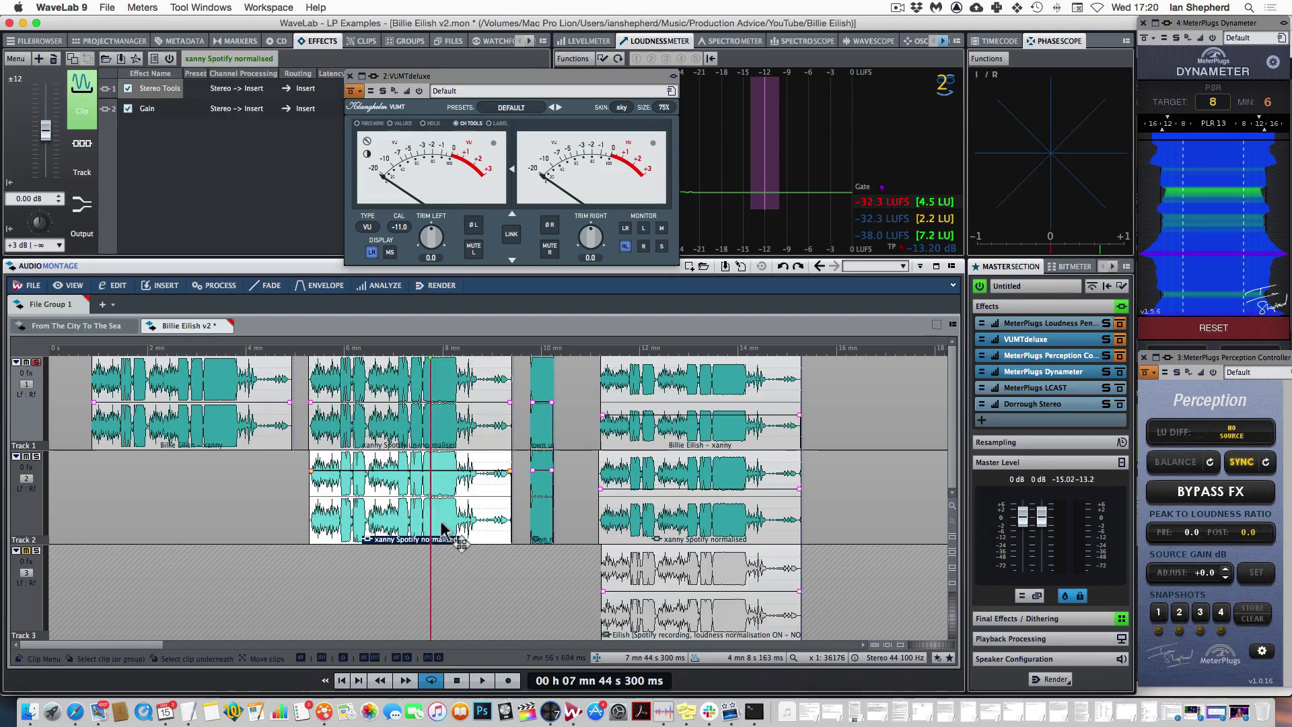
{"action": "left_click", "coordinate": [441, 523]}
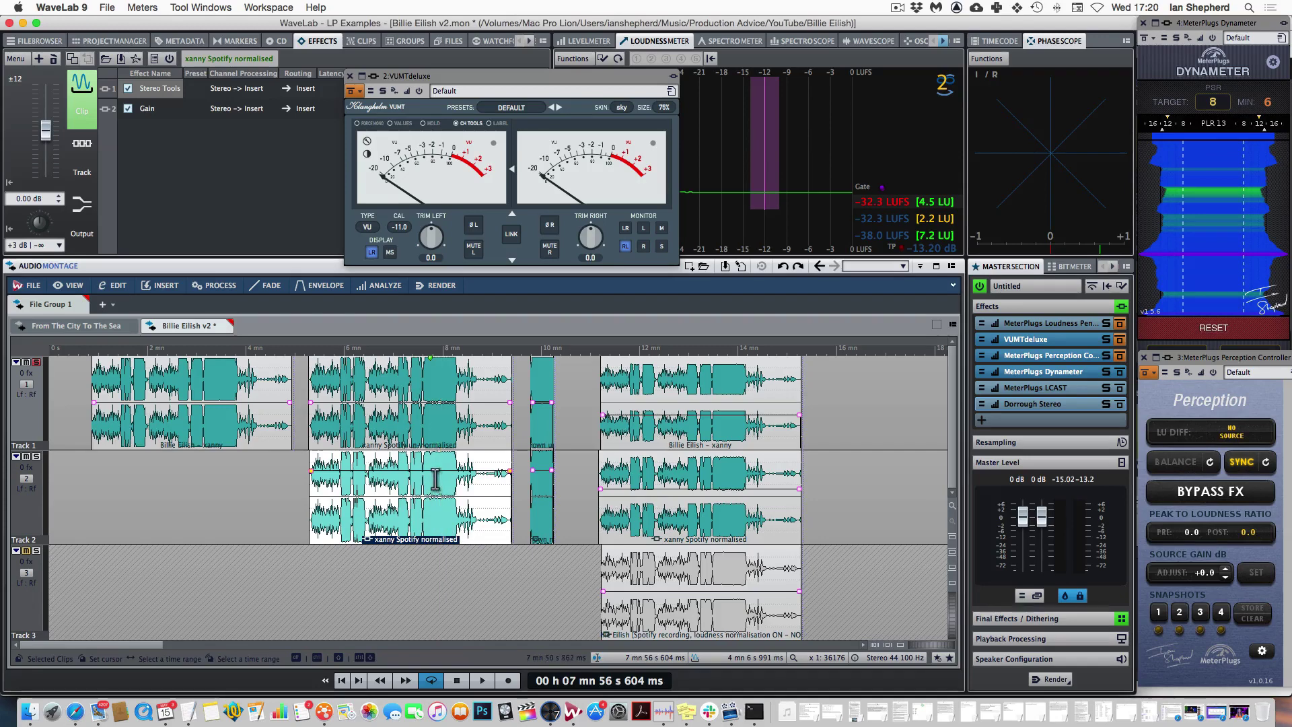
- Play the un-normalised and normalised clips together until loudness falls near -64 LUFS, then select the un-normalised clip
{"action": "left_click", "coordinate": [438, 352]}
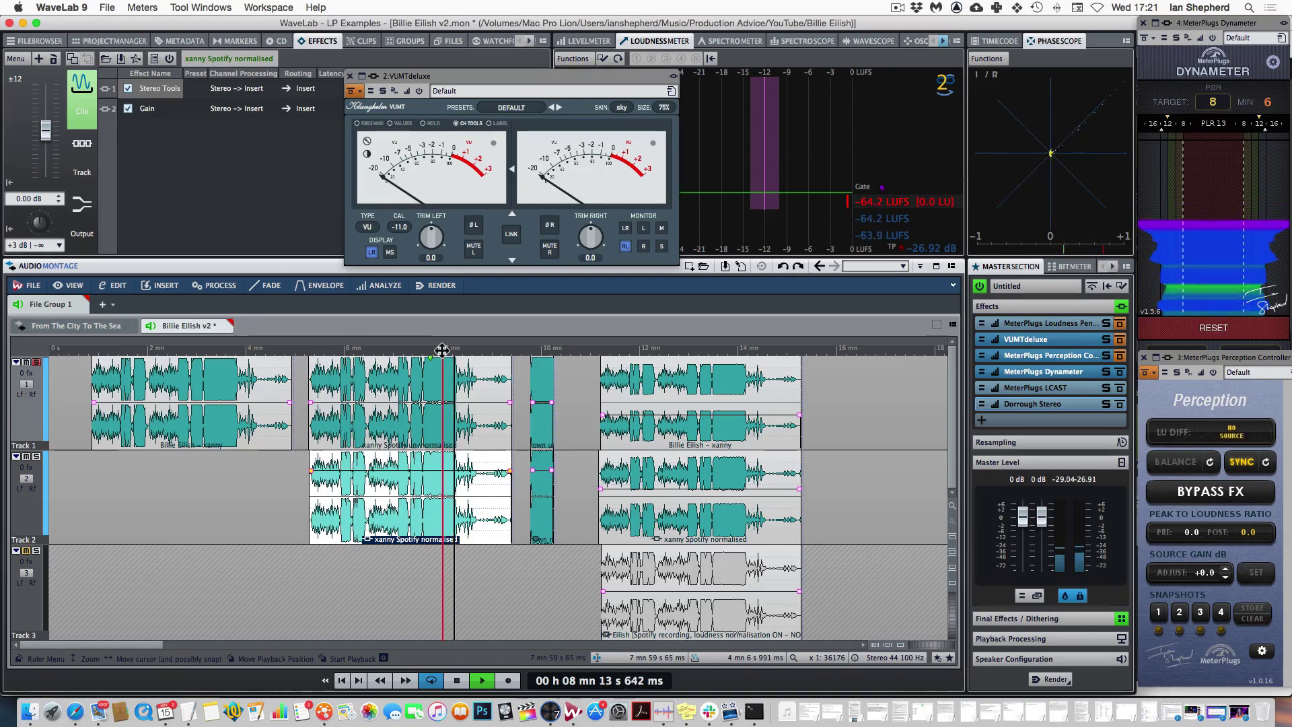
{"action": "key", "text": "space"}
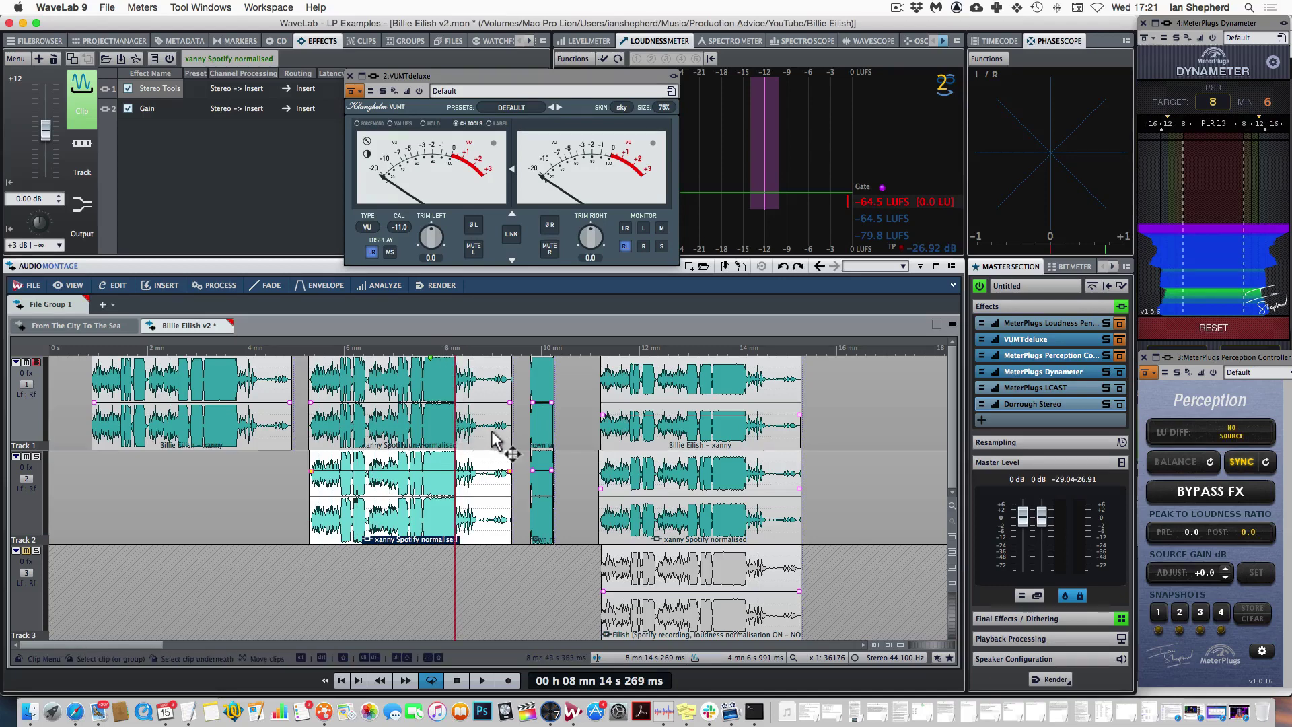
{"action": "left_click", "coordinate": [441, 431]}
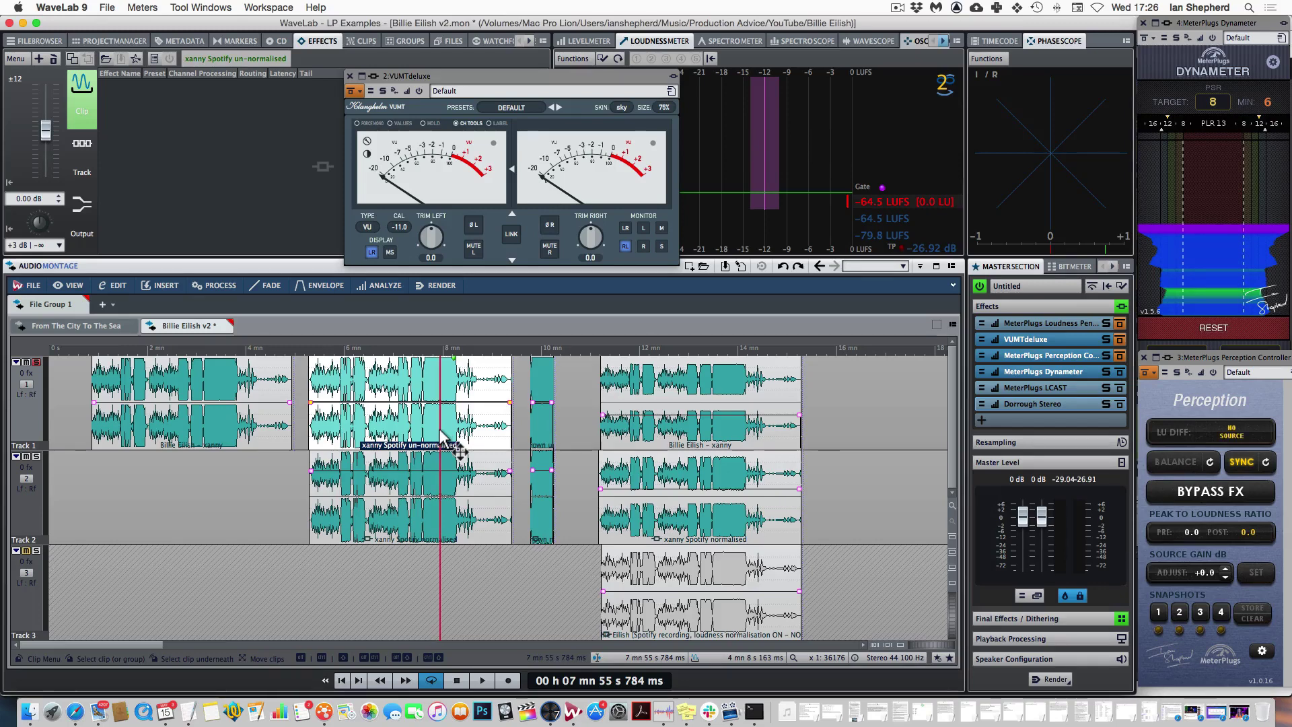
- Play the short clip pair from 9:50, watching residual loudness around -49.6 LUFS
{"action": "left_click", "coordinate": [536, 349]}
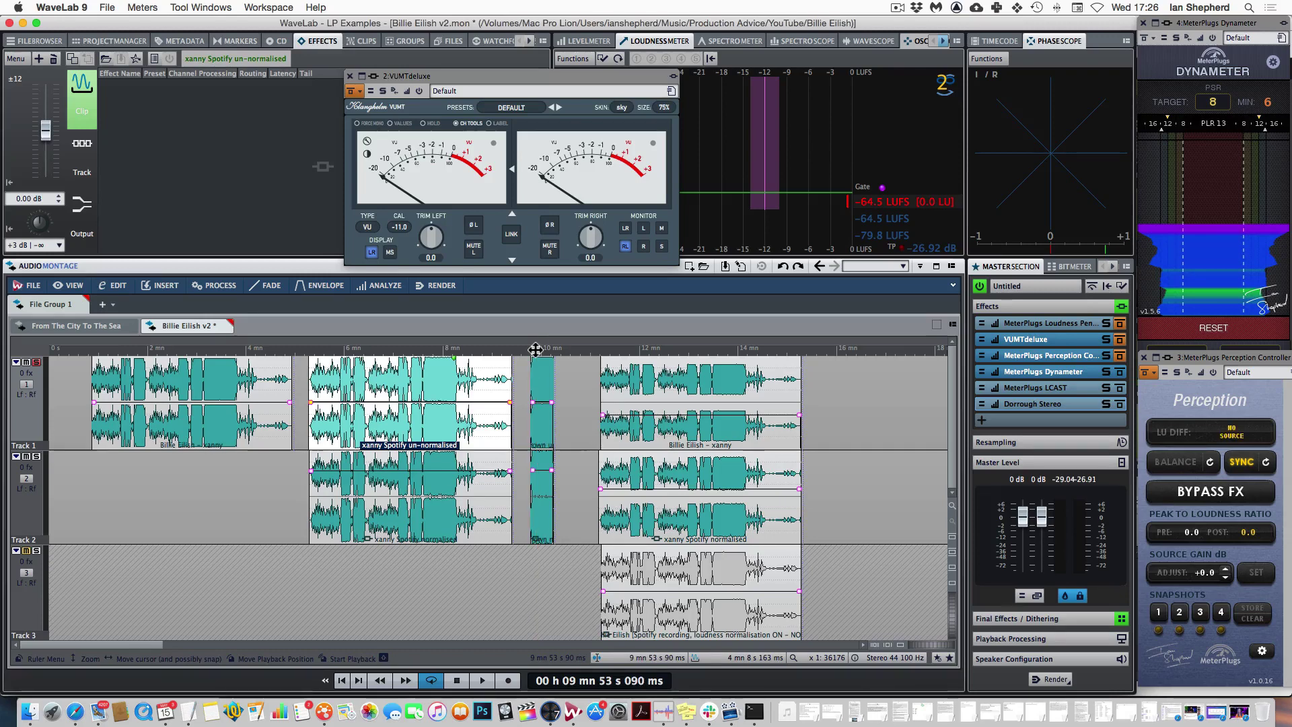
{"action": "left_click", "coordinate": [533, 349]}
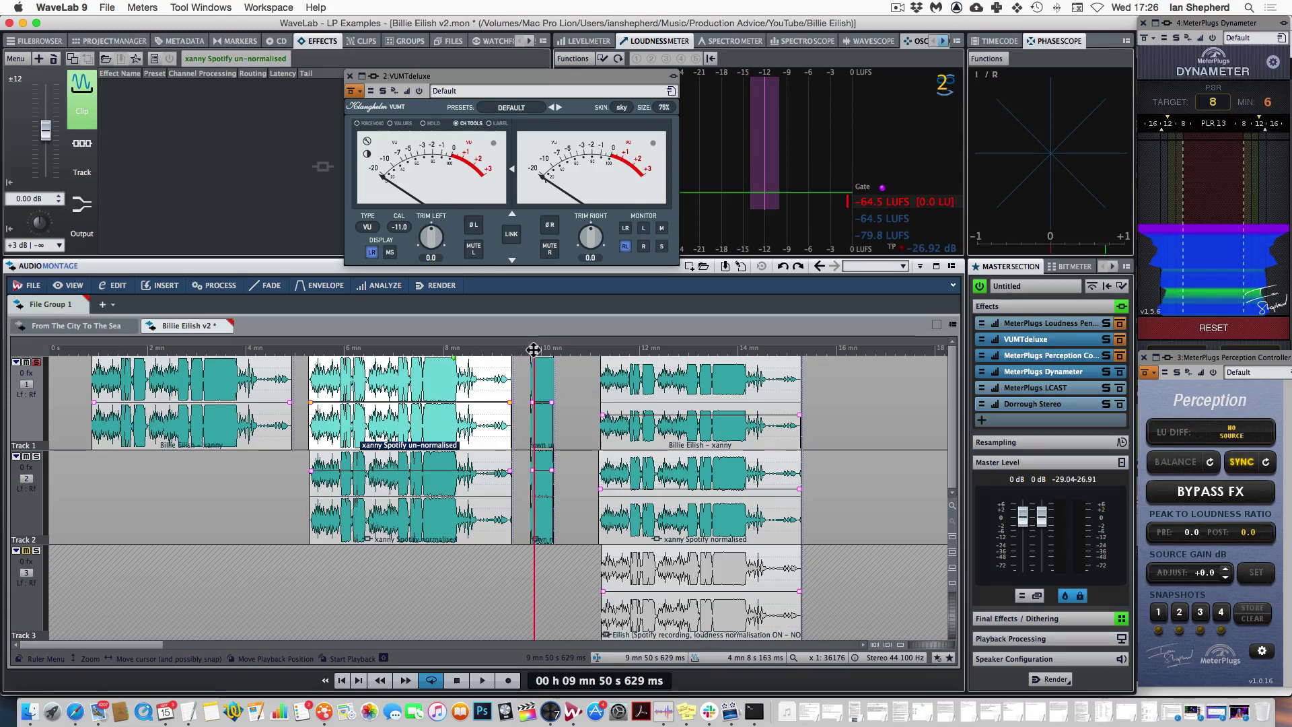
{"action": "key", "text": "space"}
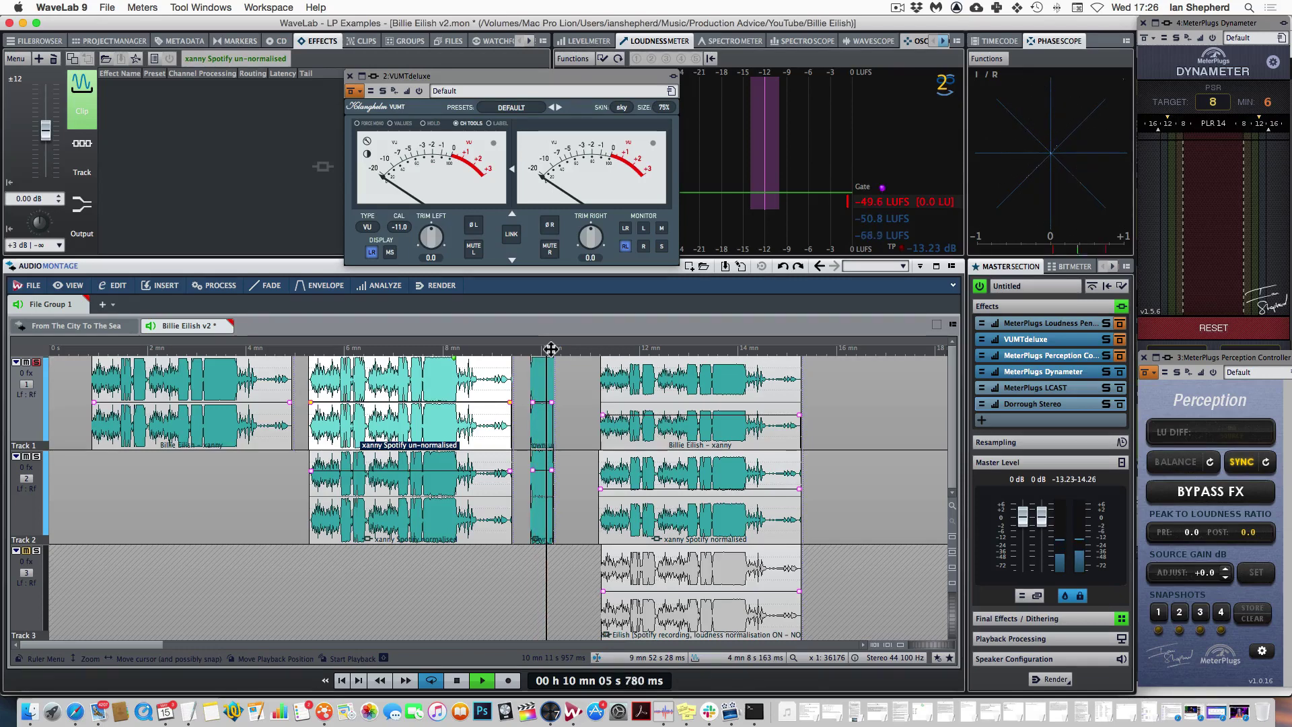
{"action": "key", "text": "space"}
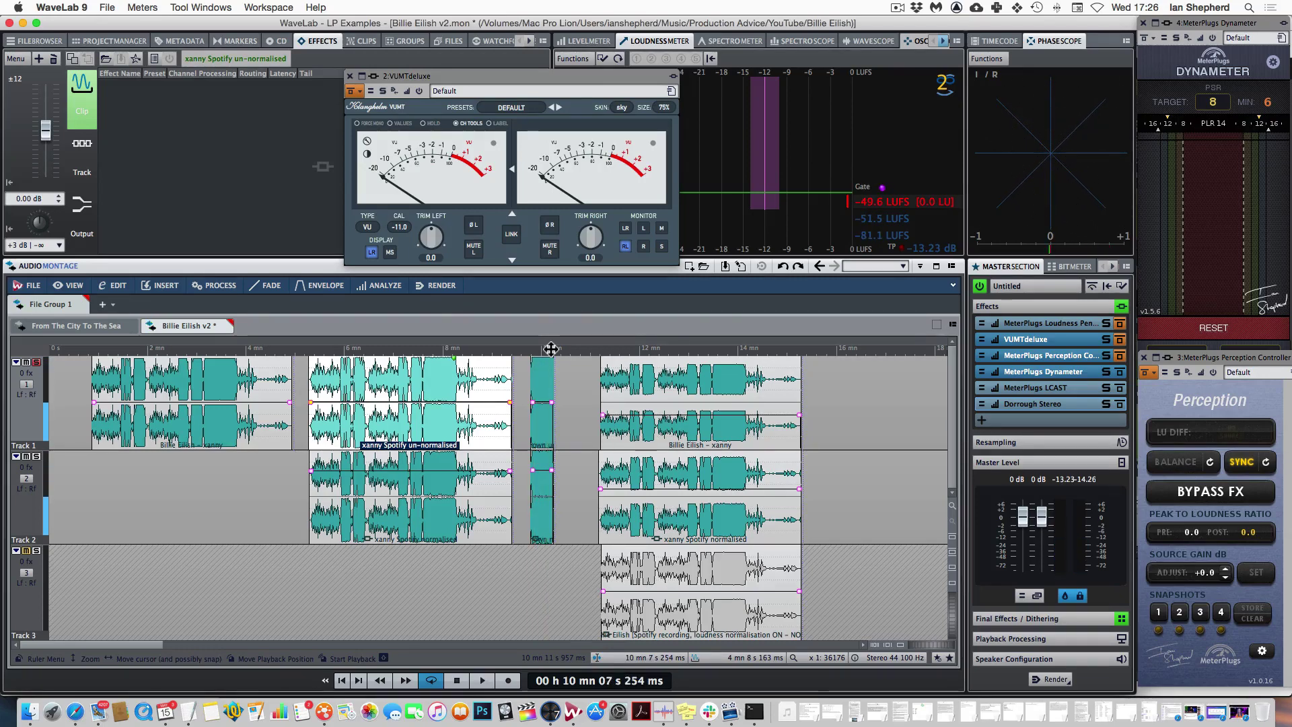